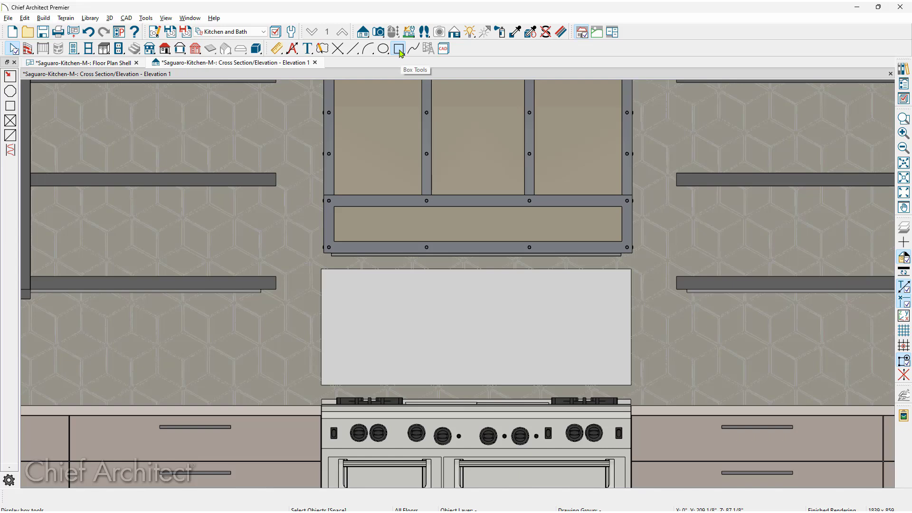
# - Trace the blank white panel between the range hood and the range with a rectangular polyline from corner to corner
pyautogui.click(401, 54)
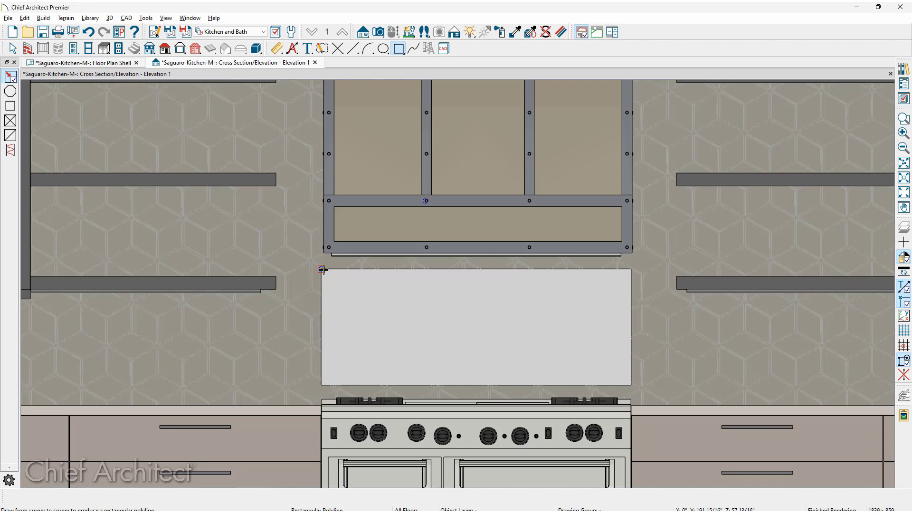
pyautogui.moveTo(322, 270); pyautogui.dragTo(631, 385)
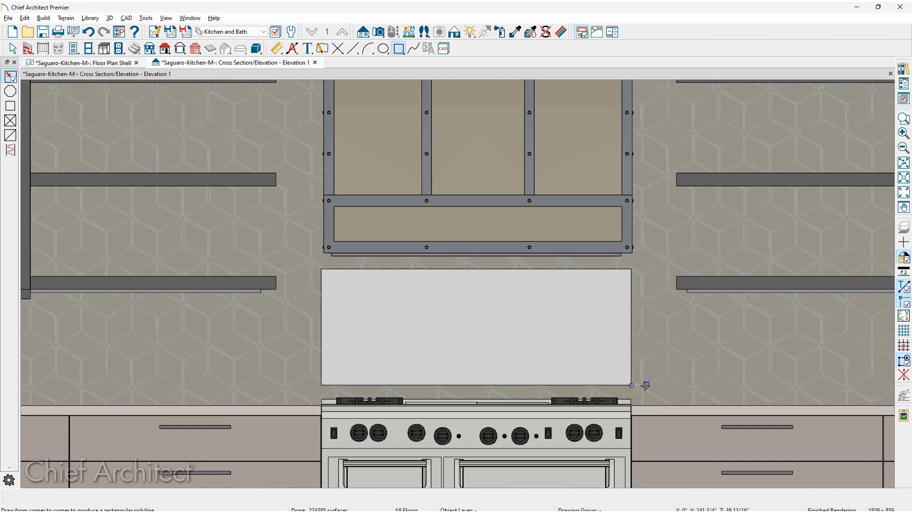
pyautogui.press('space')
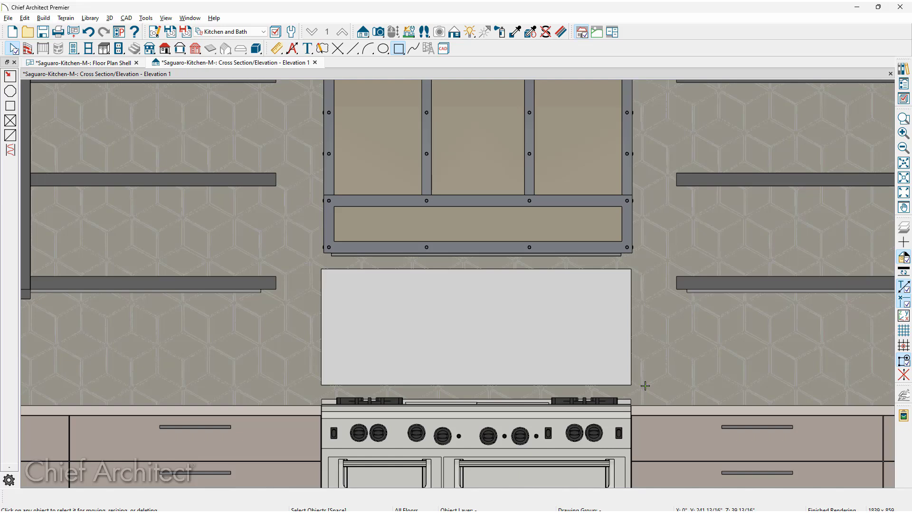
# - Turn off object snaps and convert the rectangle around the panel into a Molding Polyline on the Moldings layer
pyautogui.press('F11')
pyautogui.click(631, 371)
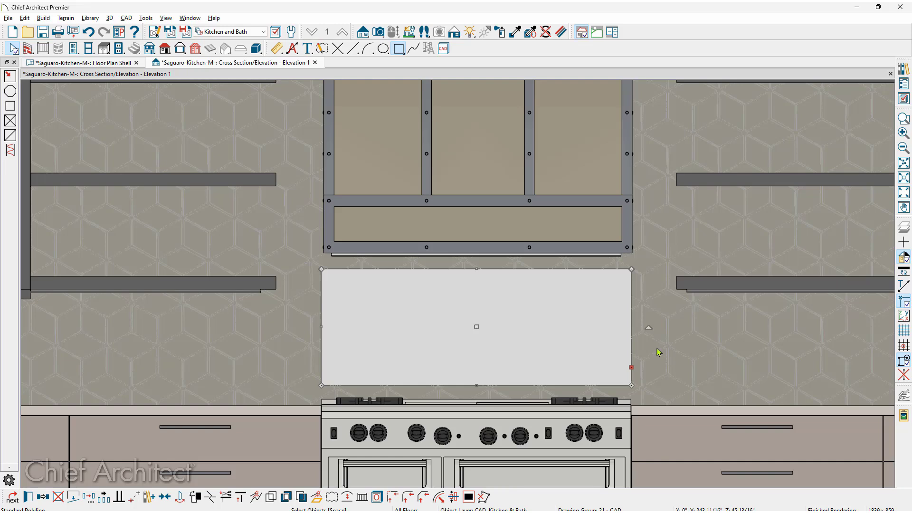
pyautogui.click(316, 497)
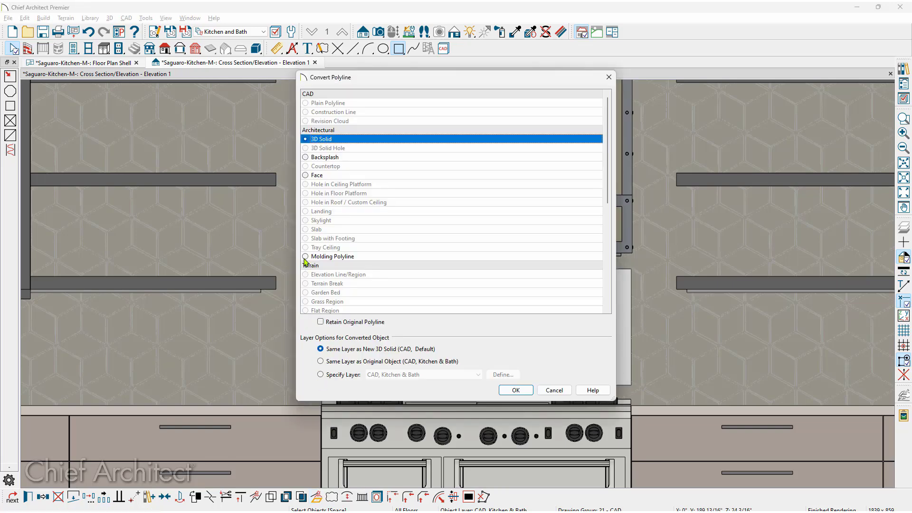
pyautogui.click(306, 257)
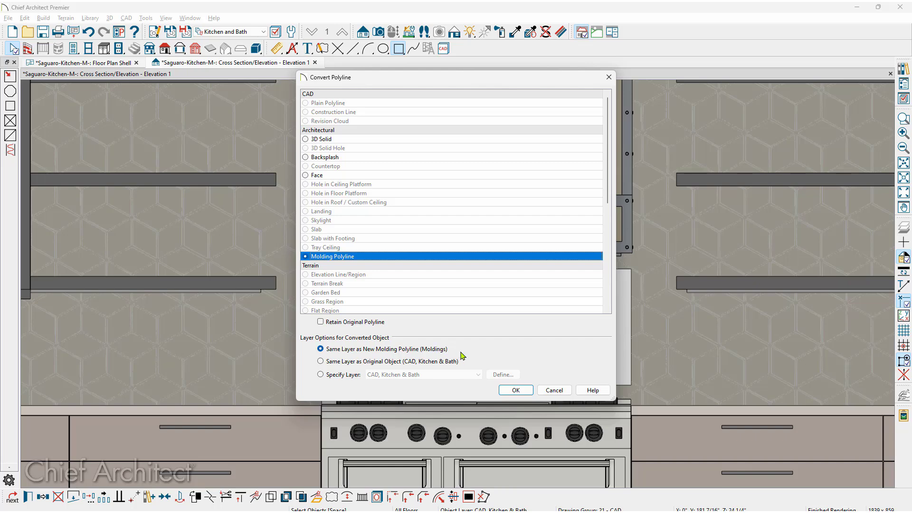
pyautogui.click(515, 390)
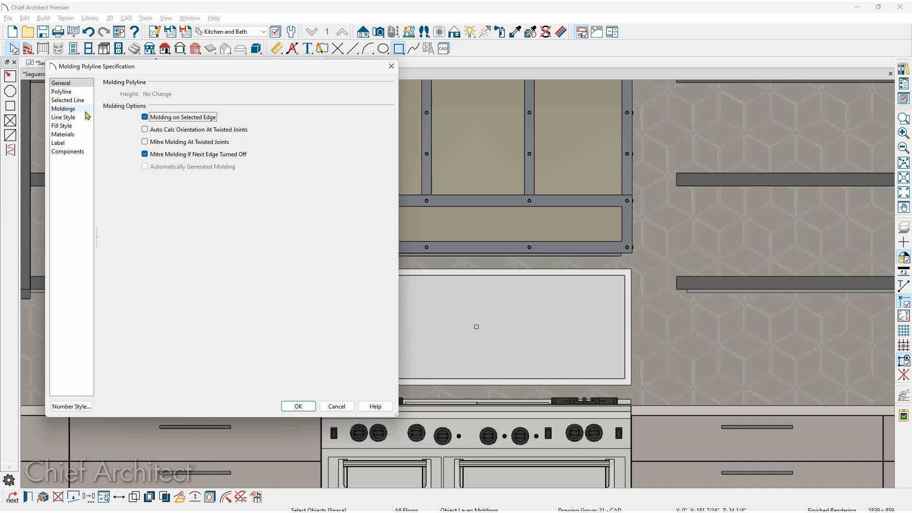
# - Replace the molding polyline's default profile with CR04 - Chair Rail Molding from the Chief Architect Core Catalogs
pyautogui.click(66, 109)
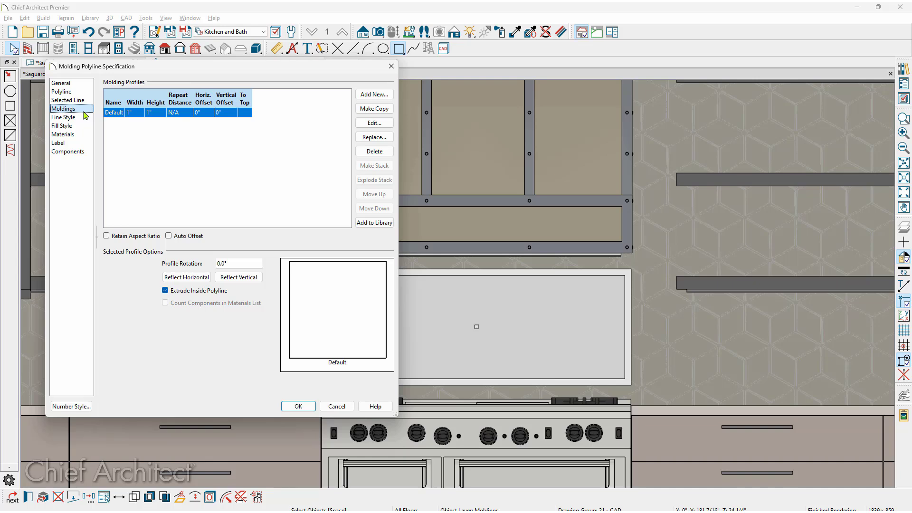
pyautogui.click(373, 137)
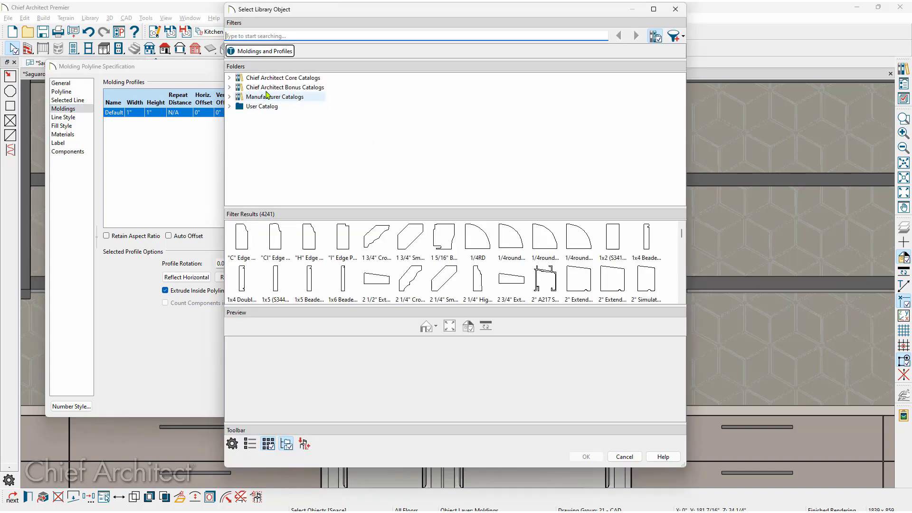
pyautogui.click(230, 77)
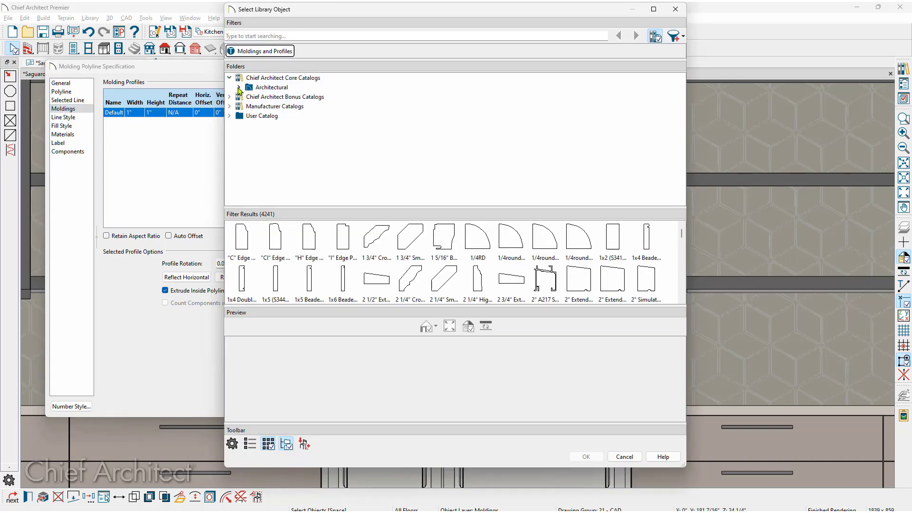
pyautogui.click(239, 87)
pyautogui.click(247, 97)
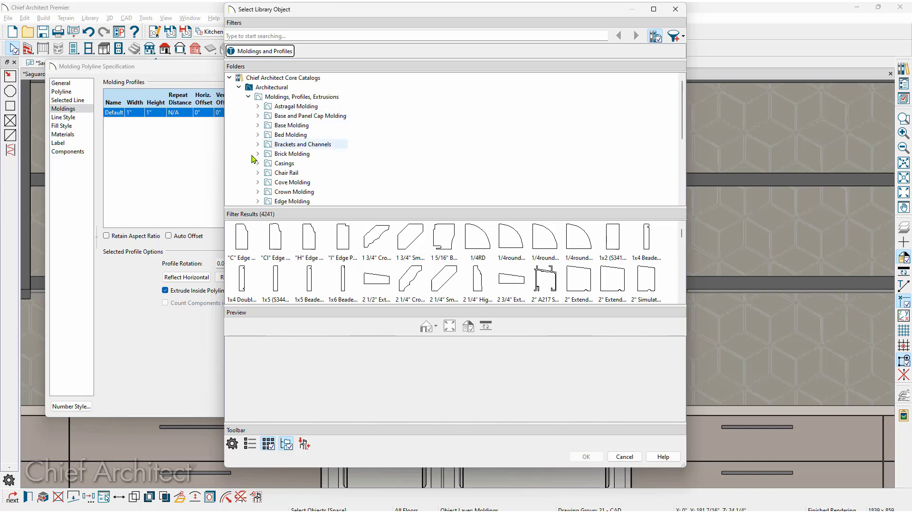
pyautogui.click(269, 174)
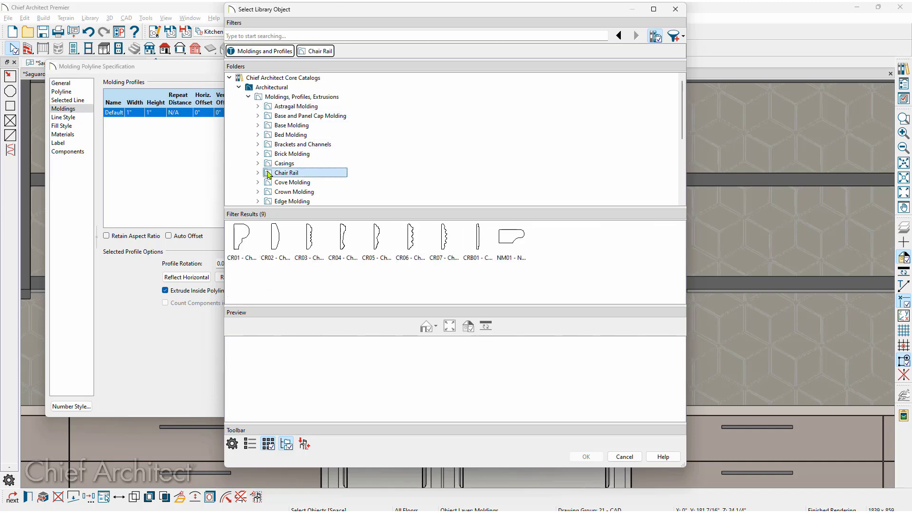
pyautogui.click(338, 255)
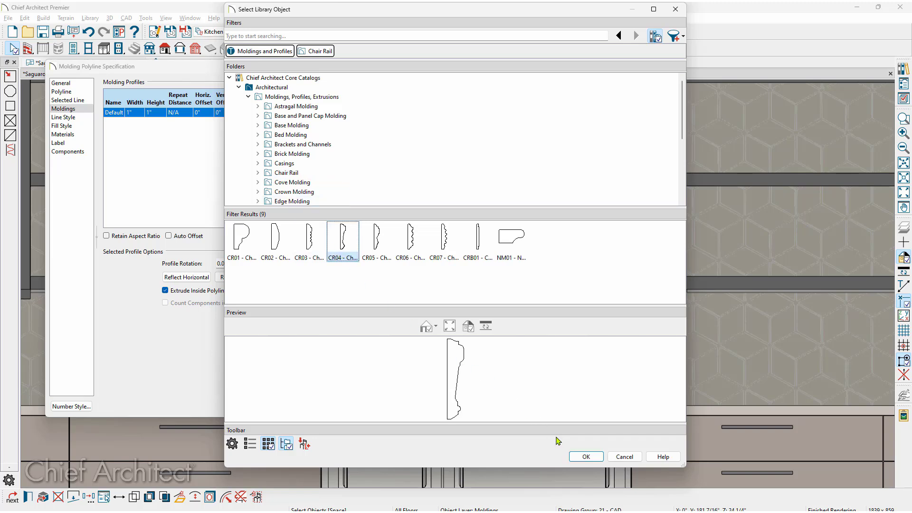
pyautogui.click(576, 456)
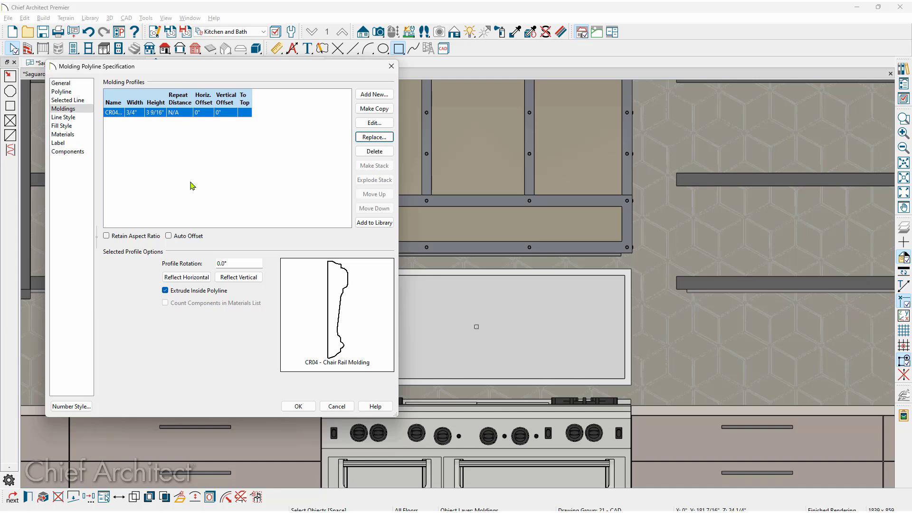
pyautogui.click(306, 407)
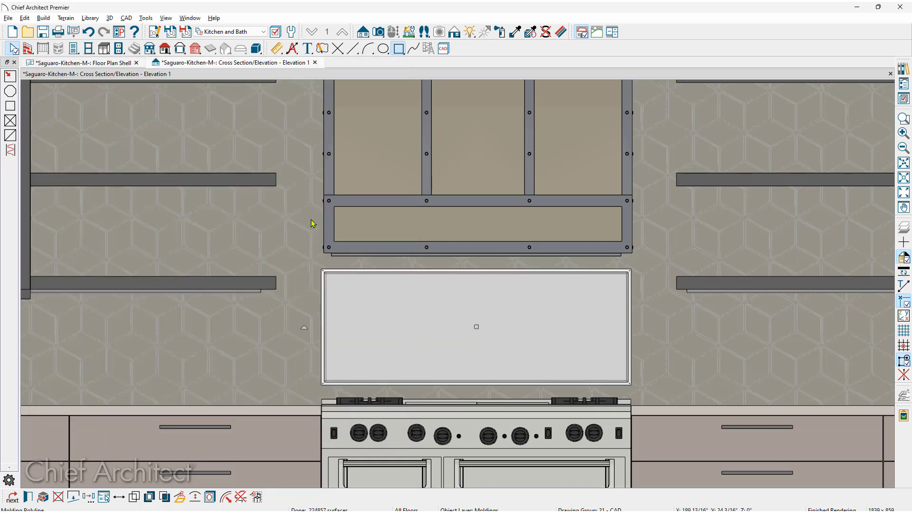
# - Create a full camera view from the floor plan facing the range wall and orbit it to show the molding from the side
pyautogui.click(110, 63)
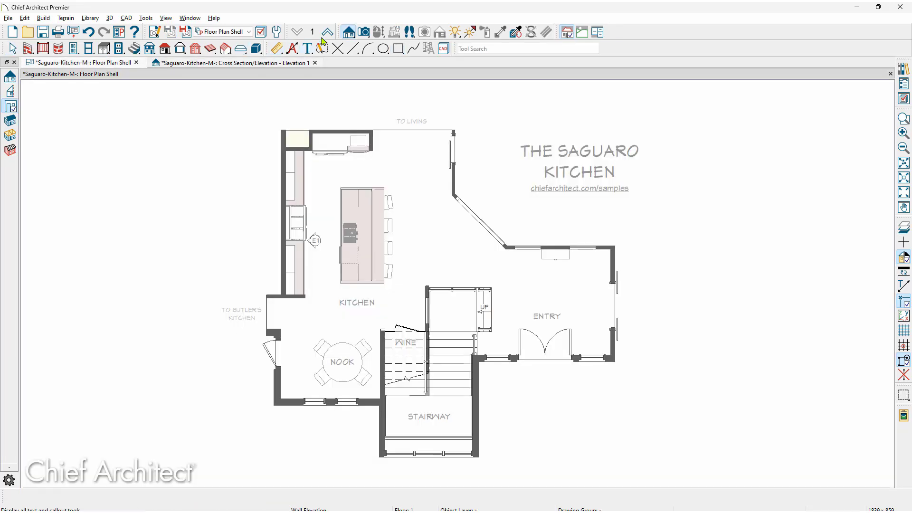
pyautogui.click(365, 32)
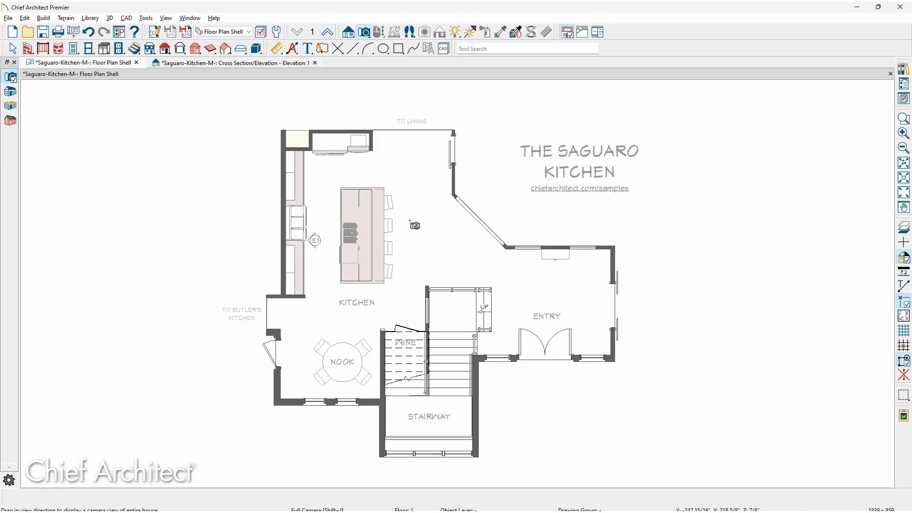
pyautogui.moveTo(362, 178); pyautogui.dragTo(310, 219)
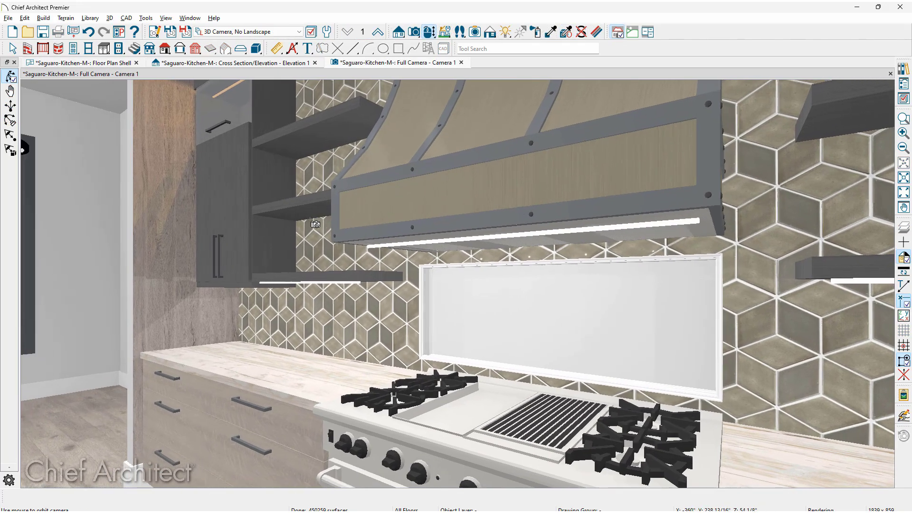
pyautogui.moveTo(309, 220); pyautogui.dragTo(315, 224)
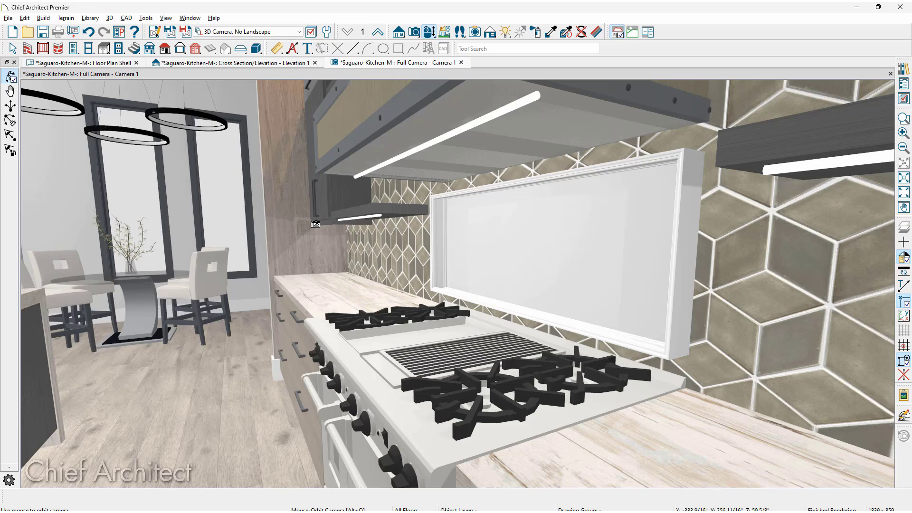
# - Set the profile rotation of the molding frame above the range to 90° so it lies flat against the wall
pyautogui.press('space')
pyautogui.click(676, 279)
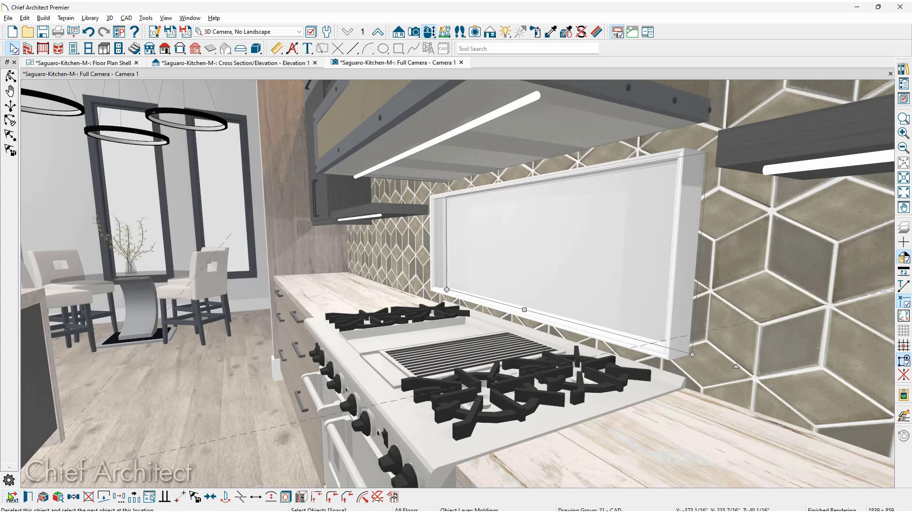
pyautogui.click(28, 497)
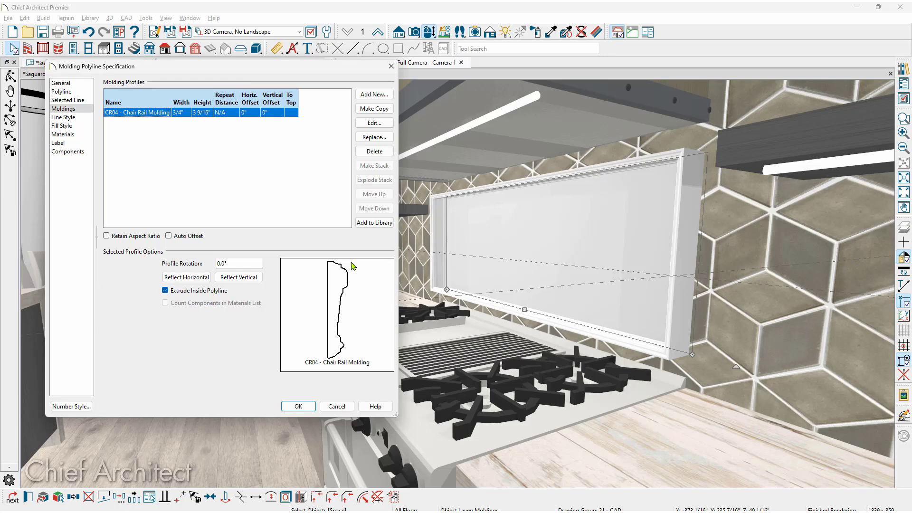
pyautogui.moveTo(243, 265); pyautogui.dragTo(206, 269)
pyautogui.write('90')
pyautogui.press('Tab')
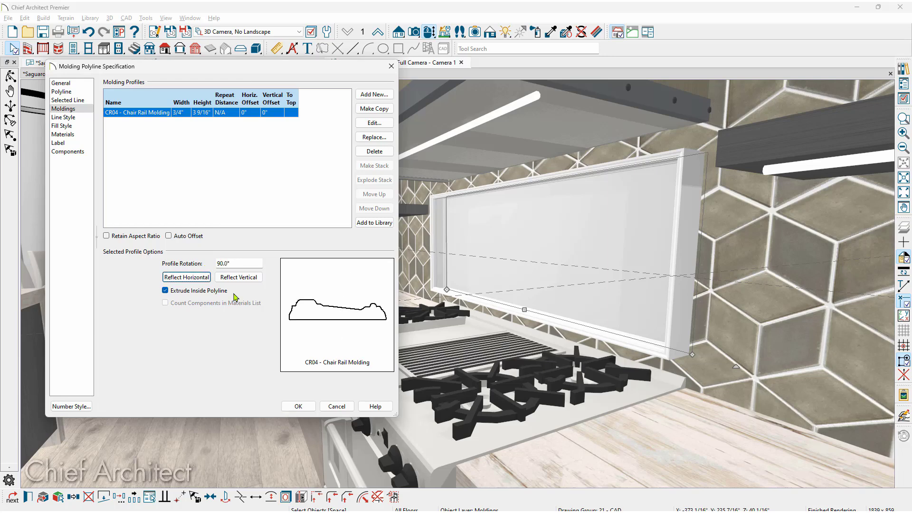
pyautogui.click(296, 407)
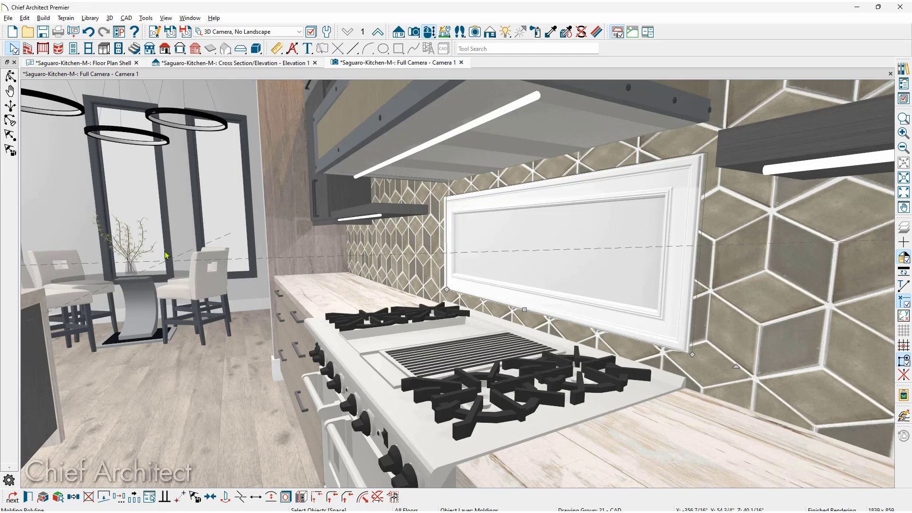
# - Draw a custom backsplash filling the inside of the molding frame in the elevation, and return to the camera view
pyautogui.click(243, 64)
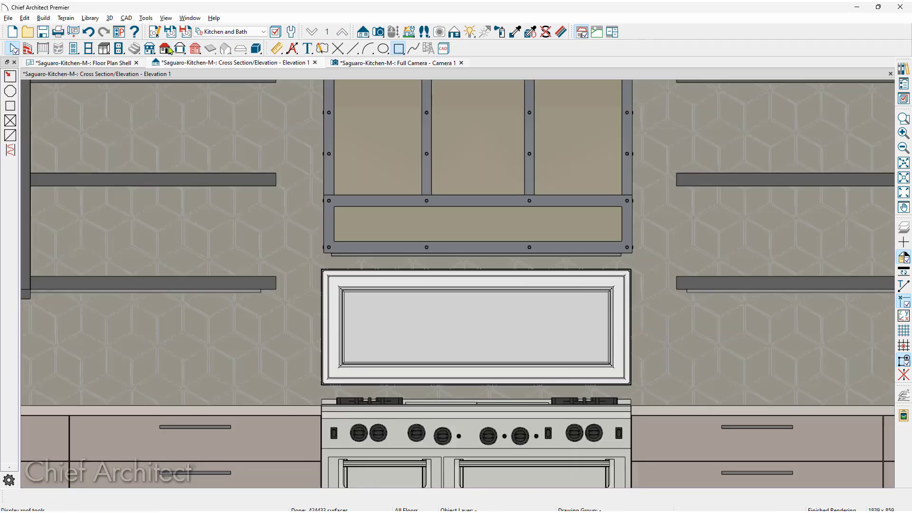
pyautogui.click(104, 48)
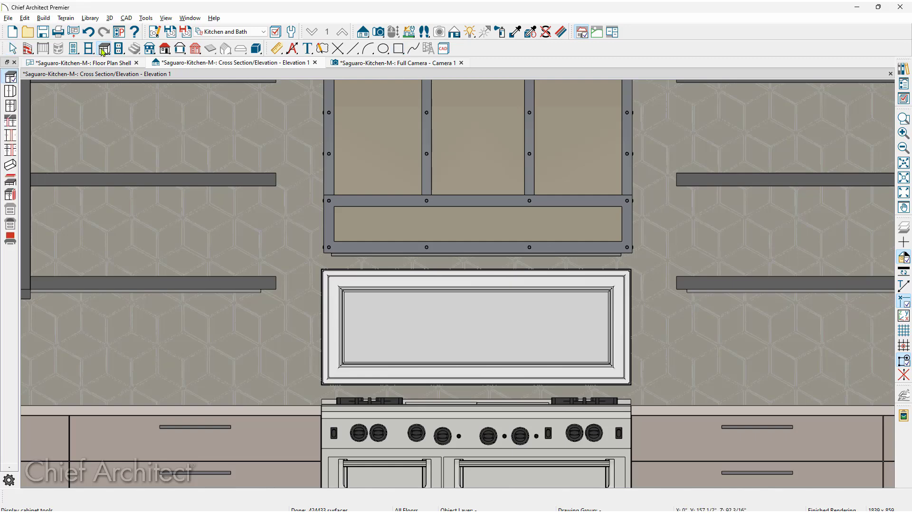
pyautogui.click(8, 239)
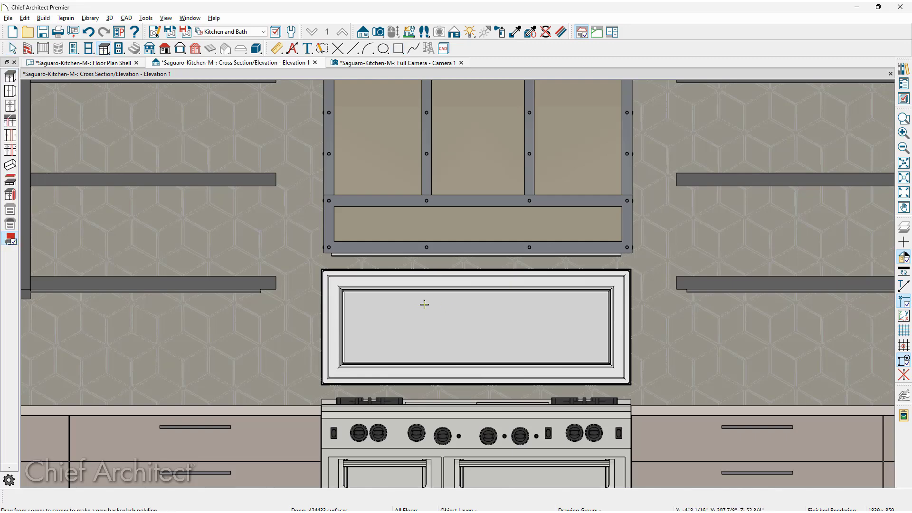
pyautogui.scroll(3, 423, 304)
pyautogui.moveTo(272, 280); pyautogui.dragTo(769, 413)
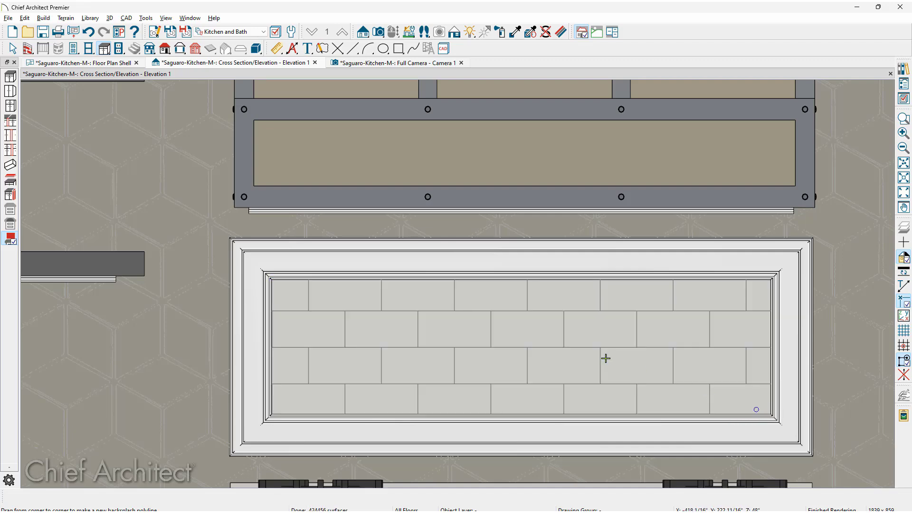
pyautogui.scroll(-3, 602, 358)
pyautogui.scroll(1, 608, 368)
pyautogui.scroll(-1, 475, 269)
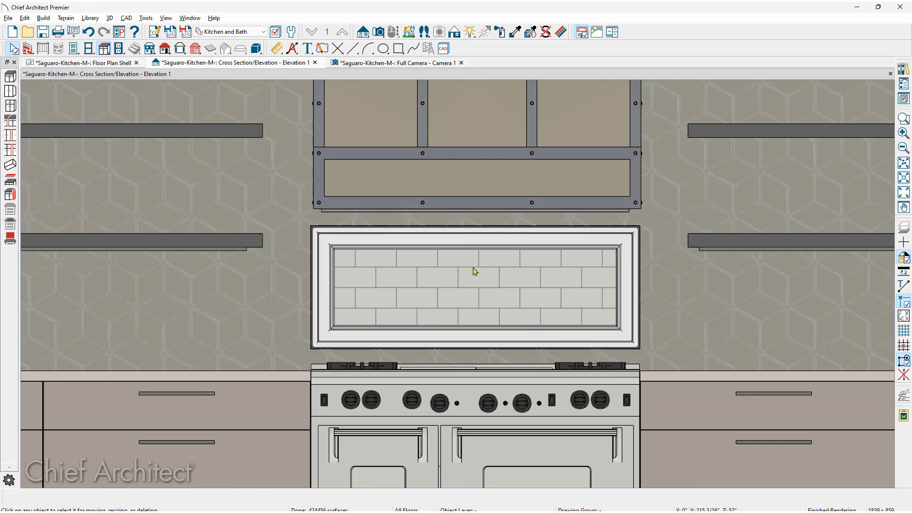
pyautogui.click(419, 64)
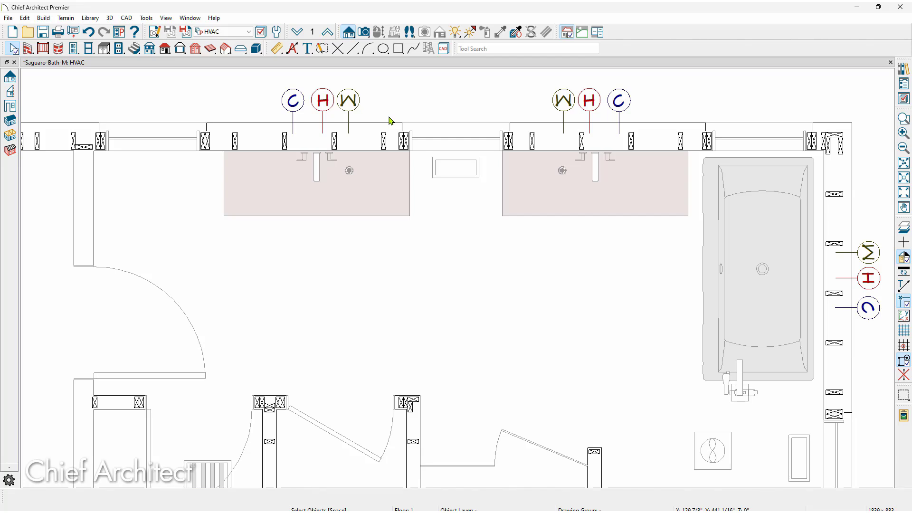
# - Draw a horizontal CAD line about 14'-9 3/4" long across both vanities in the bath HVAC plan and select it
pyautogui.click(352, 49)
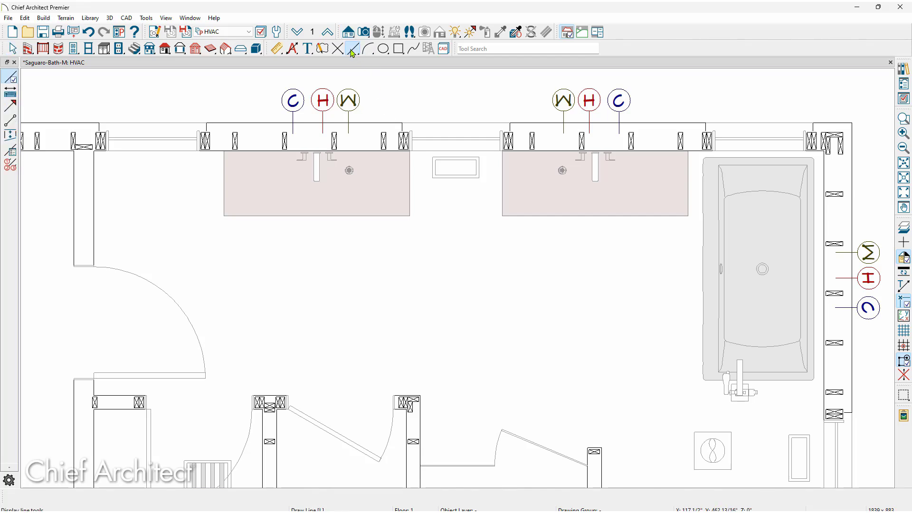
pyautogui.moveTo(615, 167)
pyautogui.mouseDown()
pyautogui.moveTo(691, 172)
pyautogui.moveTo(137, 171)
pyautogui.mouseUp()
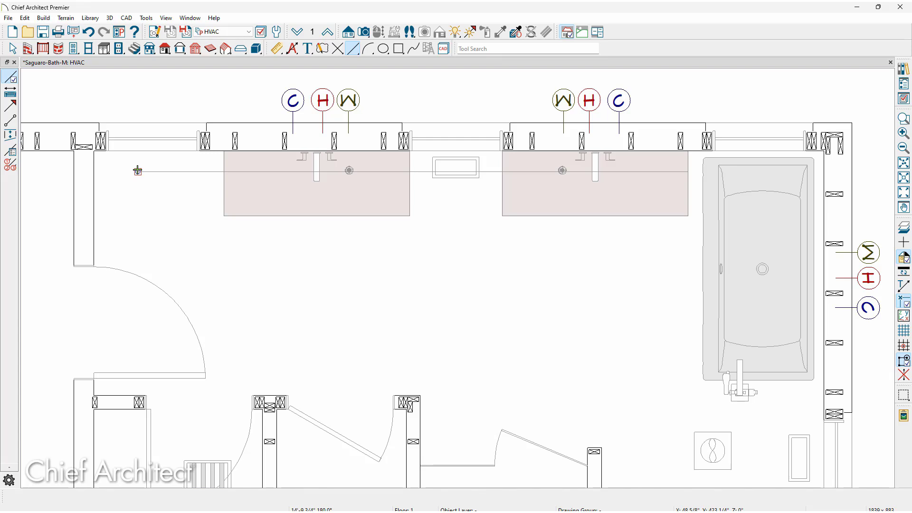
pyautogui.moveTo(137, 170); pyautogui.dragTo(138, 171)
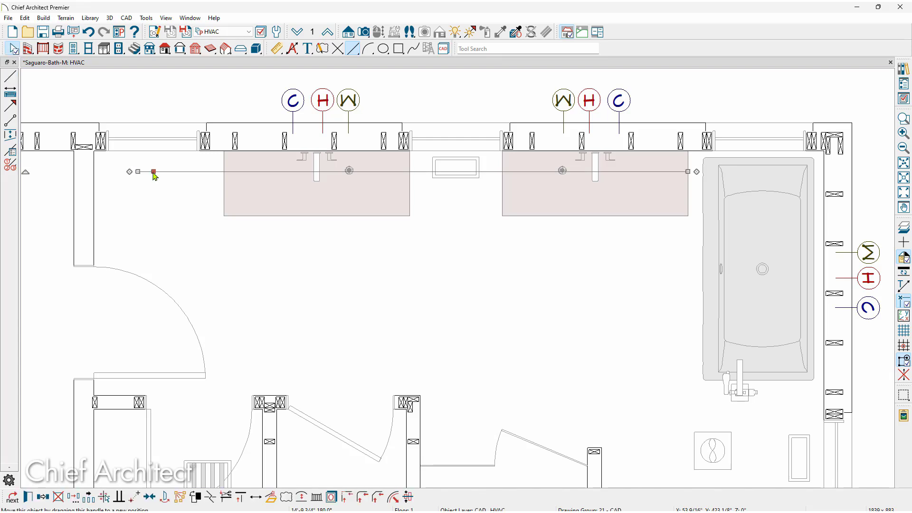
# - Convert the CAD line across the vanities into a molding polyline on the "CAD, HVAC WW" layer
pyautogui.click(270, 499)
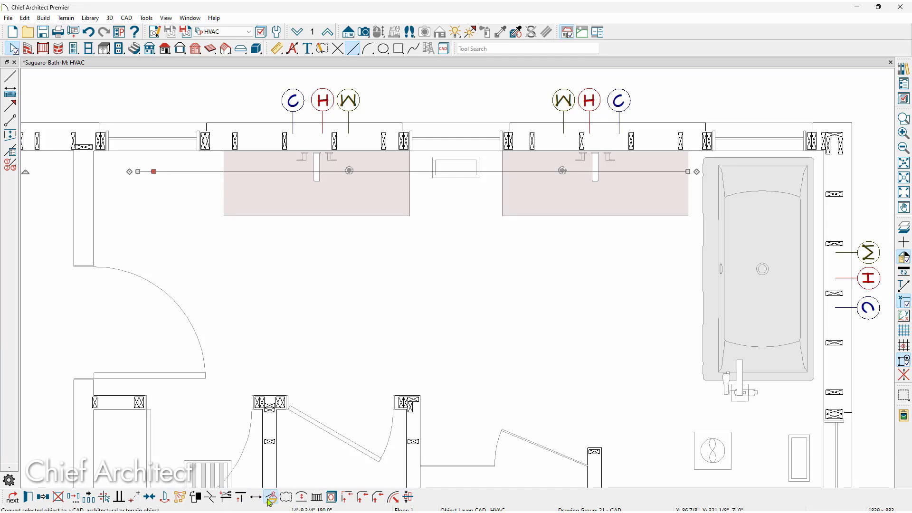
pyautogui.click(314, 257)
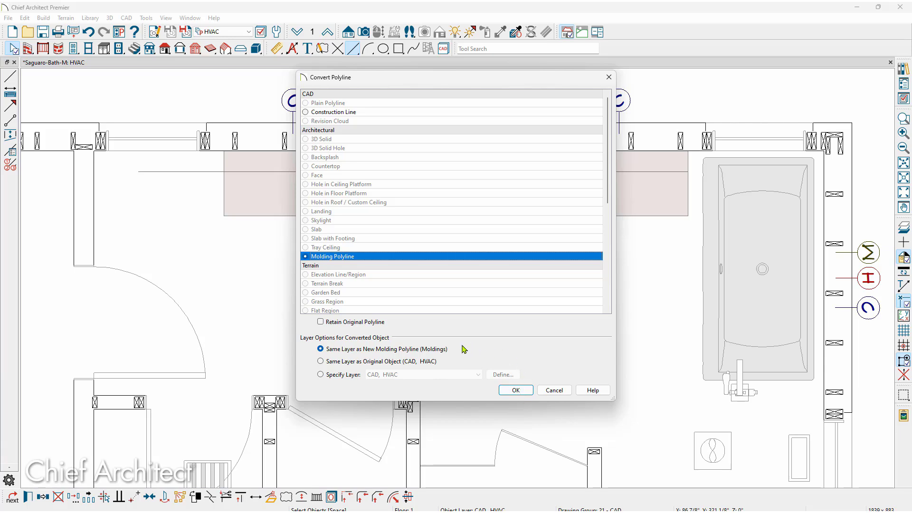
pyautogui.click(344, 375)
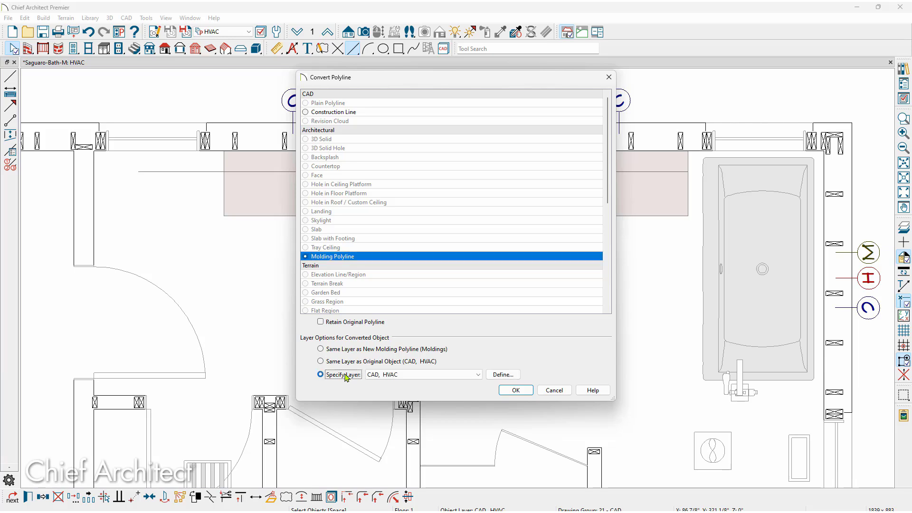
pyautogui.click(477, 376)
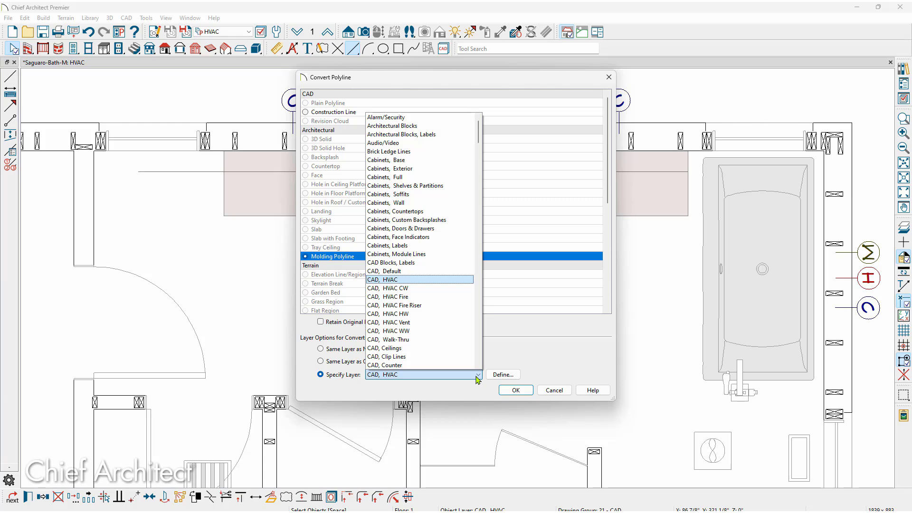
pyautogui.click(436, 332)
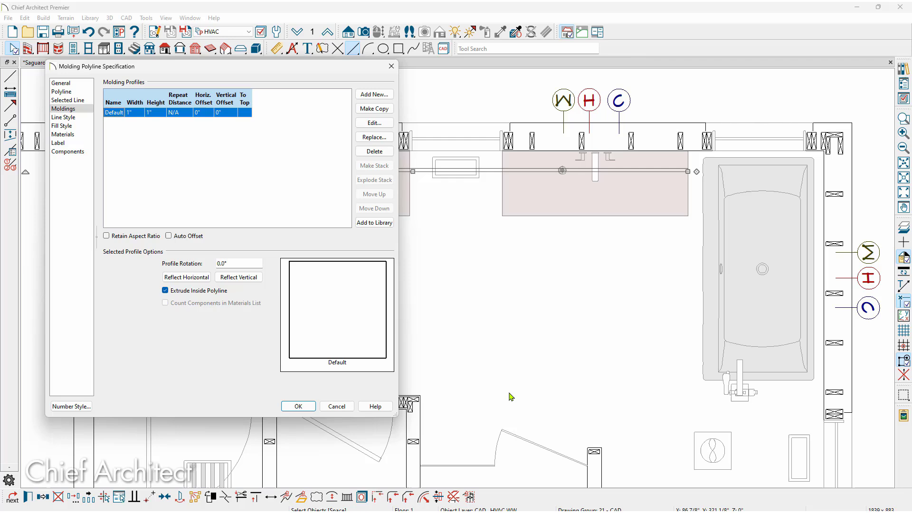
pyautogui.click(507, 390)
# - Replace the polyline's default molding with the Round Profile, found by searching the library for "round"
pyautogui.click(365, 137)
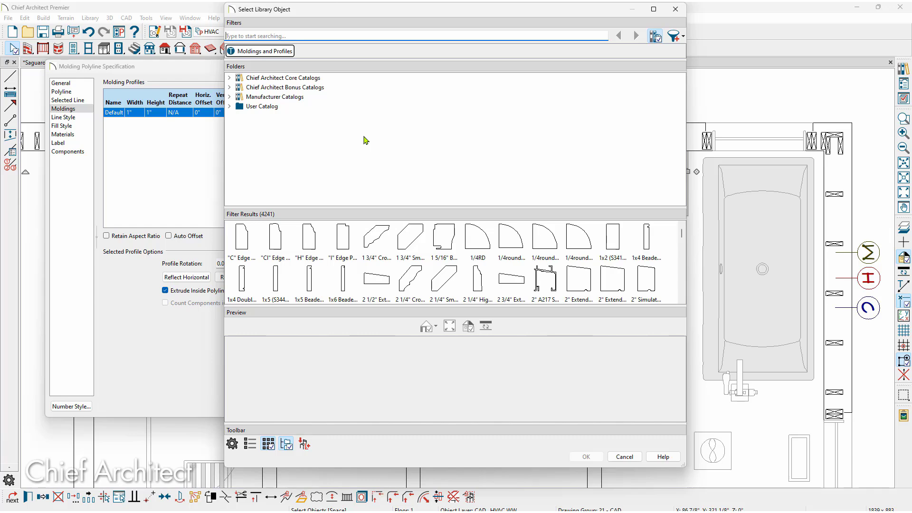
pyautogui.write('round')
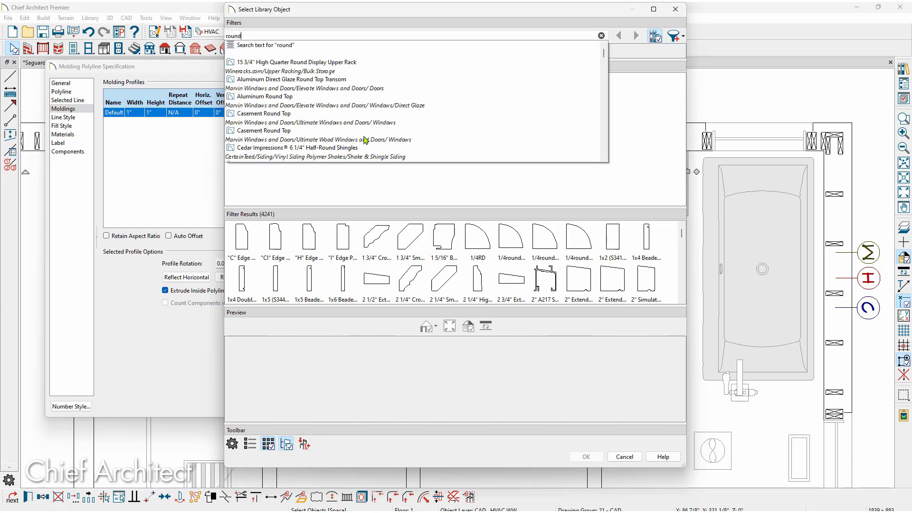
pyautogui.press('Return')
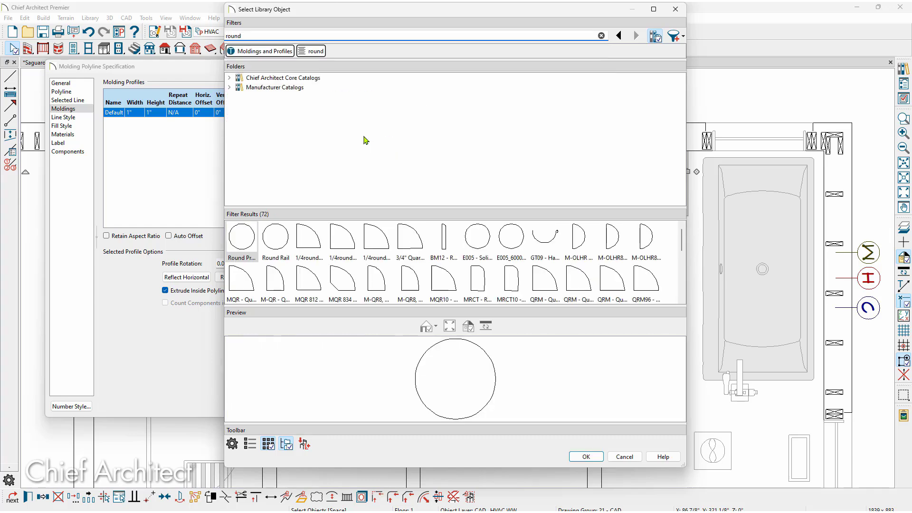
pyautogui.click(246, 248)
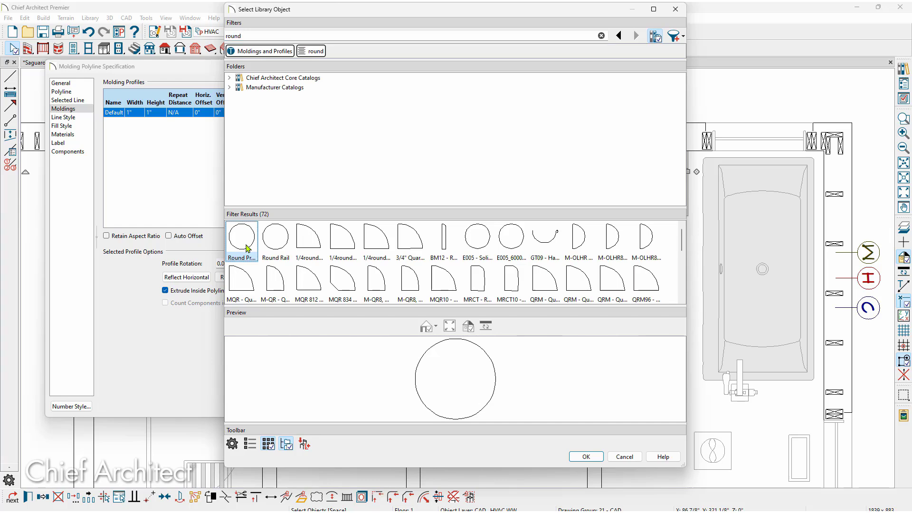
pyautogui.click(581, 457)
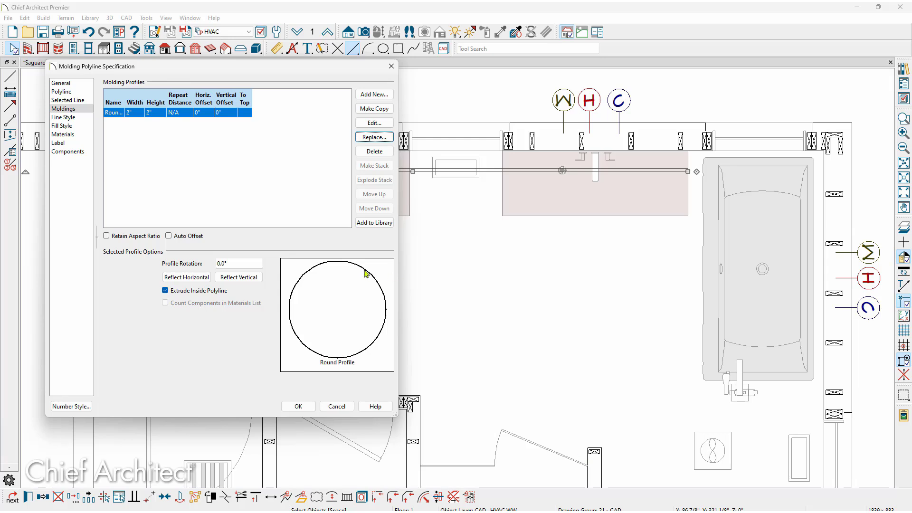
# - Set the round profile's width and height to 3"
pyautogui.click(136, 114)
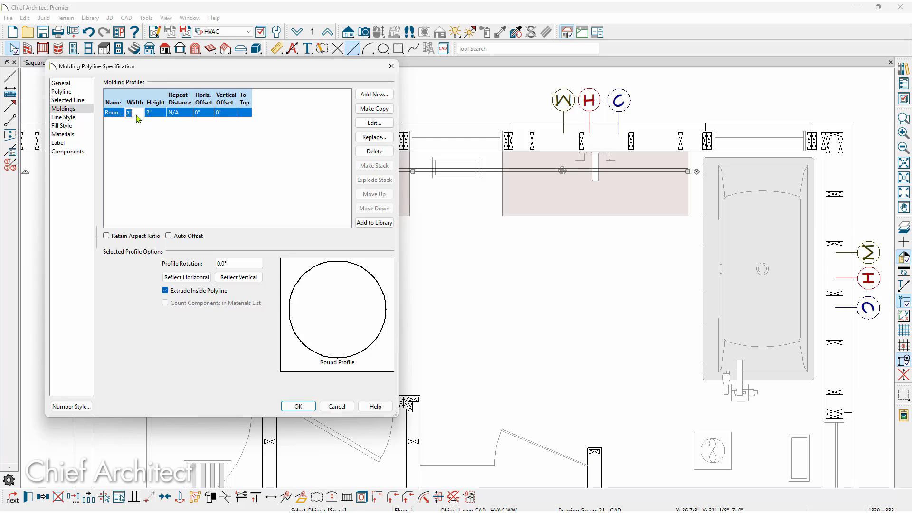
pyautogui.write('3')
pyautogui.click(164, 112)
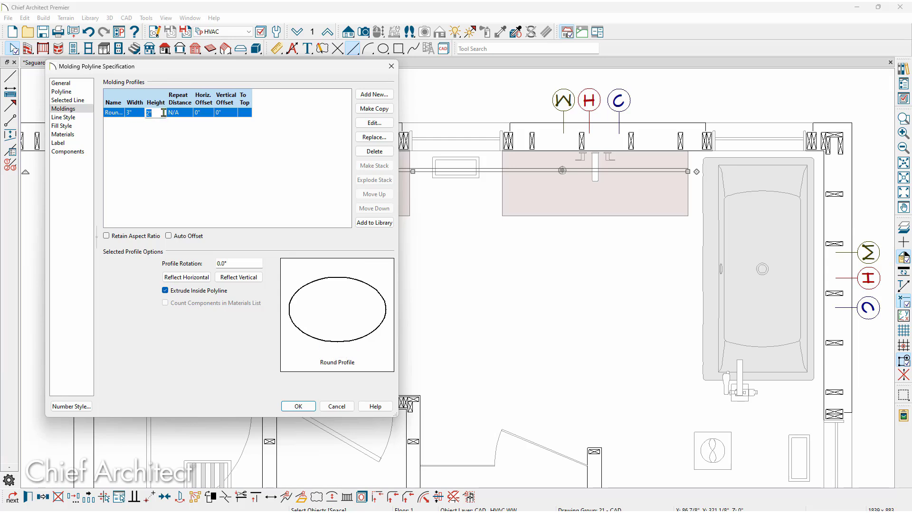
pyautogui.write('3')
pyautogui.press('Tab')
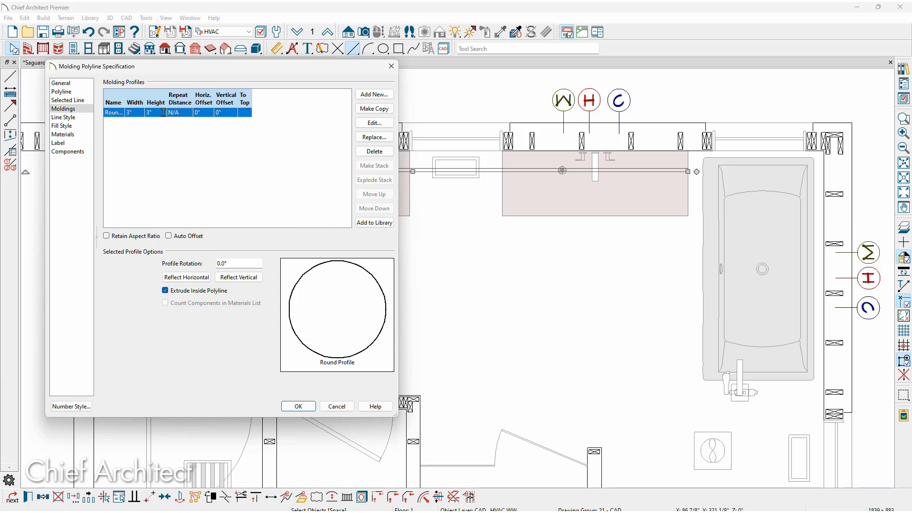
# - Set the round profile's horizontal and vertical offsets to -1.5" to centre it on the polyline
pyautogui.click(203, 114)
pyautogui.write('1')
pyautogui.write('-')
pyautogui.press('Tab')
pyautogui.write('-1.5')
pyautogui.click(270, 133)
# - Set the "CAD, HVAC WW" layer's colour to orange (255, 128, 64), check the polyline's fill style and materials, and accept its specification
pyautogui.click(66, 117)
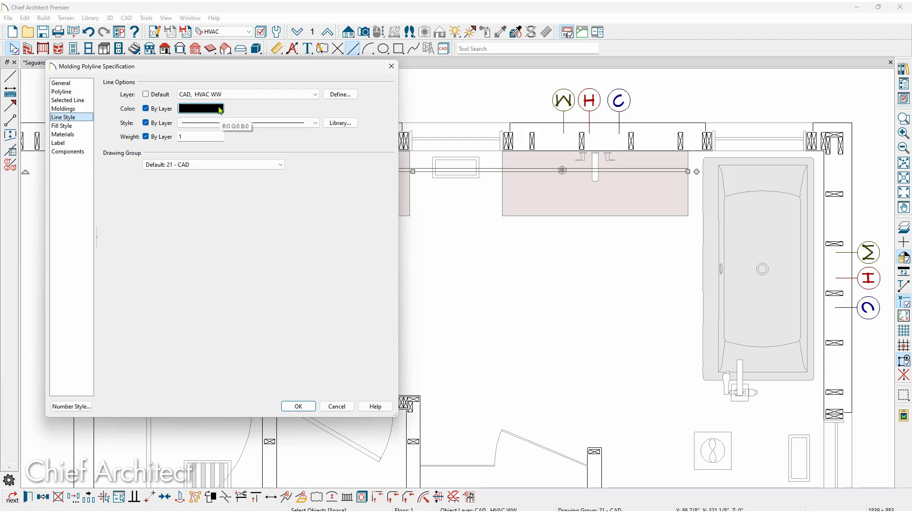
pyautogui.click(334, 94)
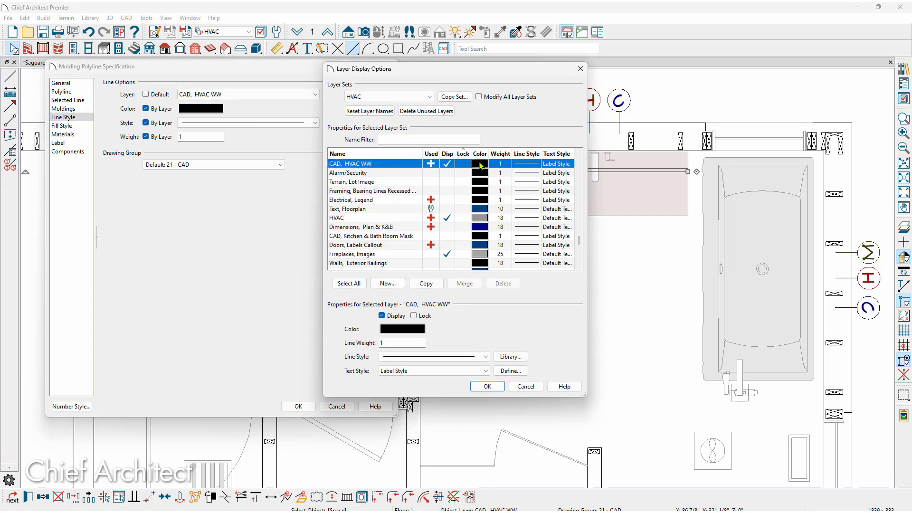
pyautogui.click(478, 167)
pyautogui.click(361, 197)
pyautogui.click(367, 210)
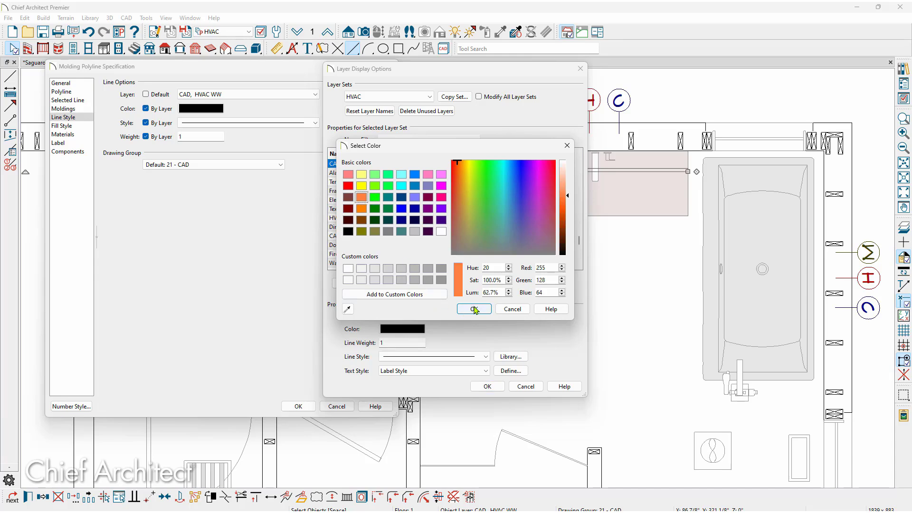
pyautogui.click(474, 309)
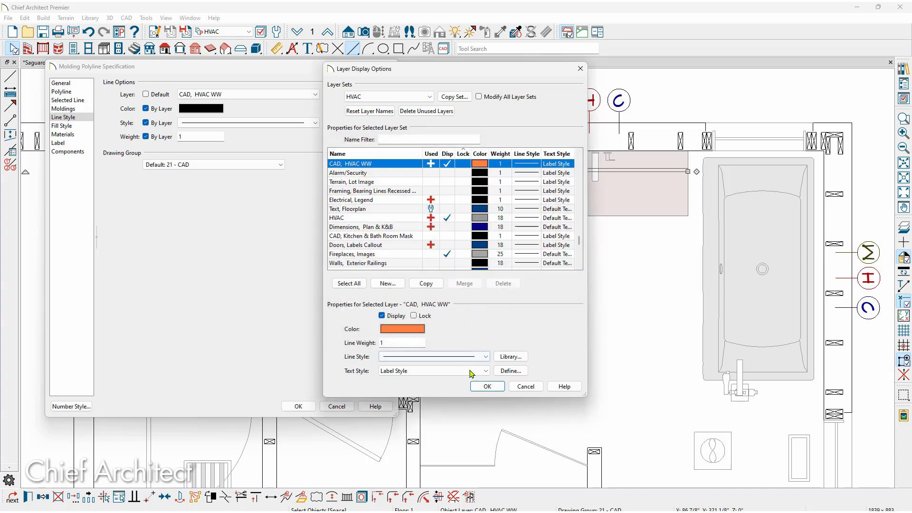
pyautogui.click(488, 386)
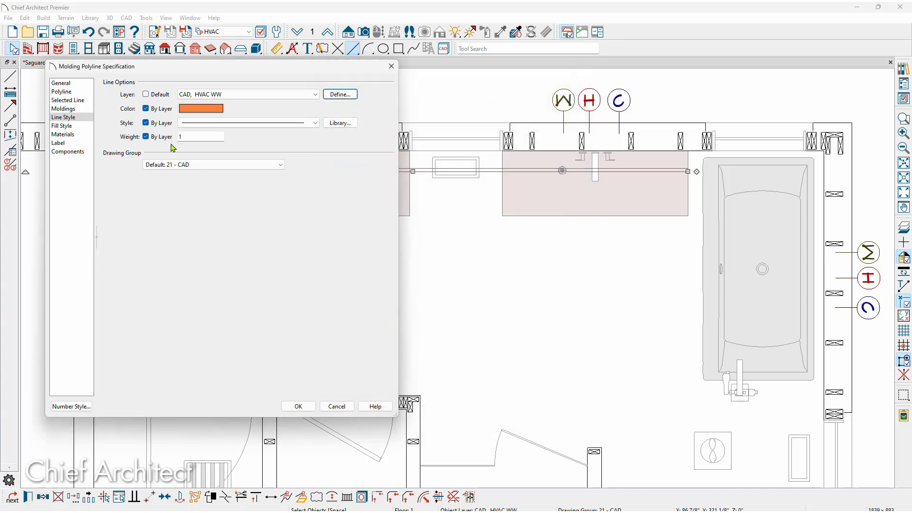
pyautogui.click(74, 126)
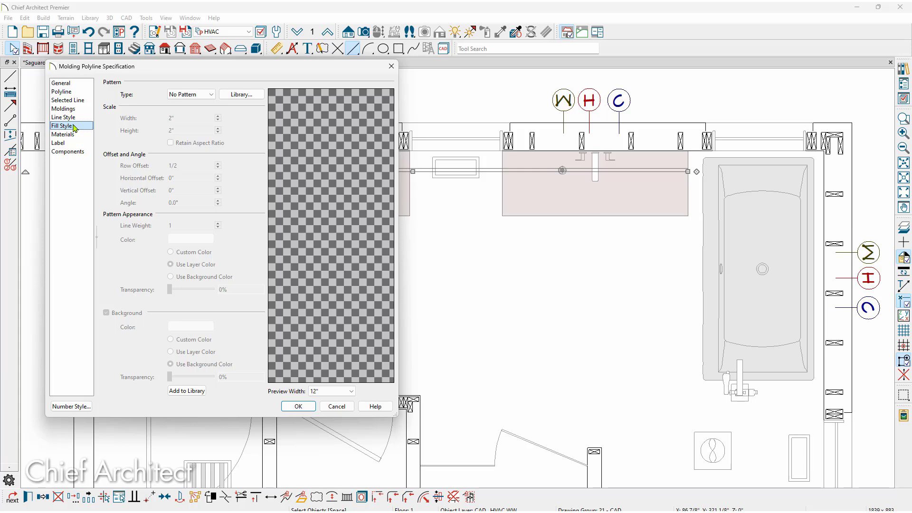
pyautogui.click(76, 135)
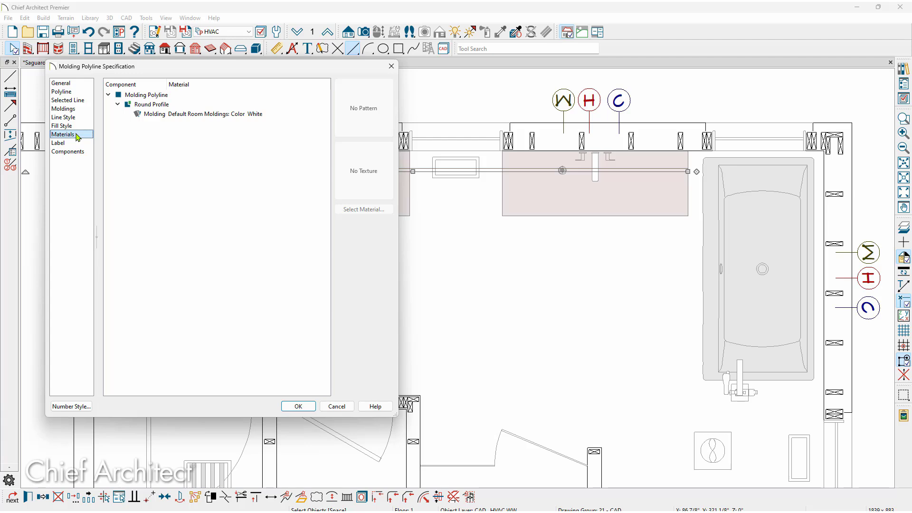
pyautogui.click(292, 406)
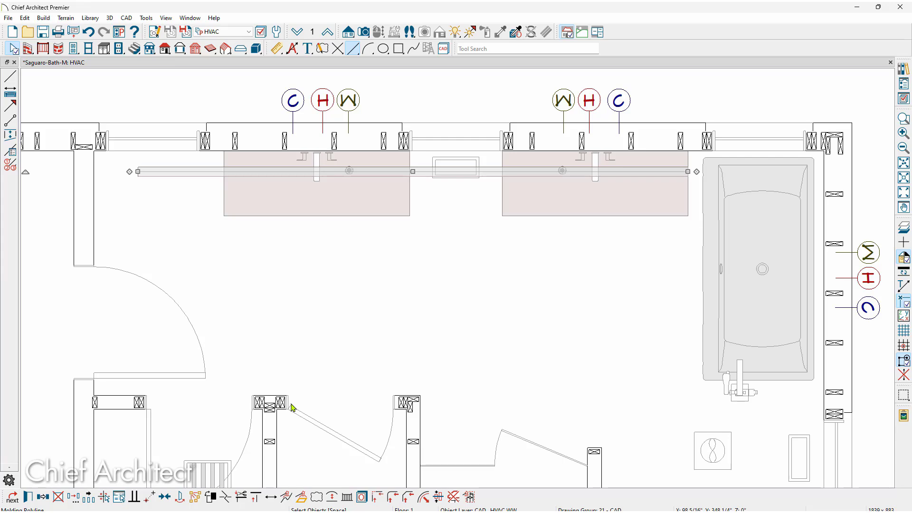
# - Shift the round molding polyline slightly away from the window wall so it clears the sink drains
pyautogui.scroll(2, 305, 138)
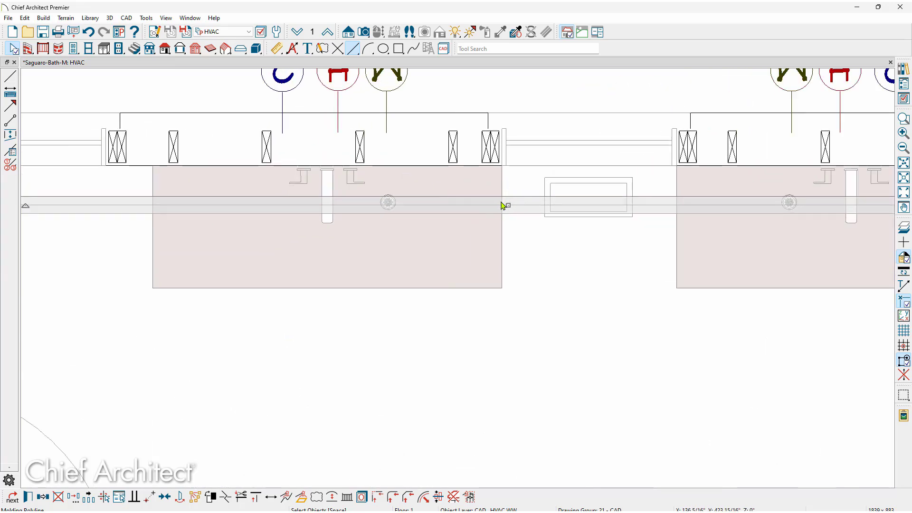
pyautogui.moveTo(508, 206)
pyautogui.mouseDown()
pyautogui.moveTo(507, 261)
pyautogui.moveTo(508, 232)
pyautogui.mouseUp()
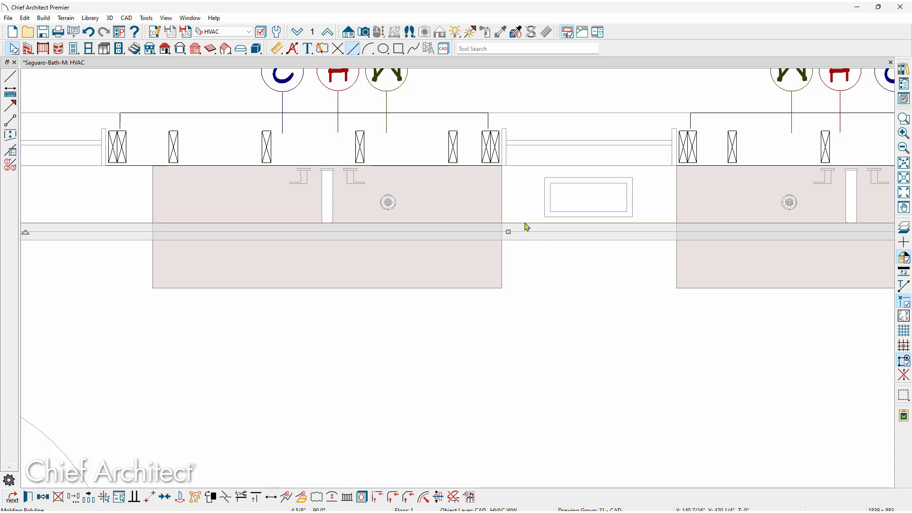
pyautogui.moveTo(508, 232); pyautogui.dragTo(505, 221)
pyautogui.scroll(-2, 438, 233)
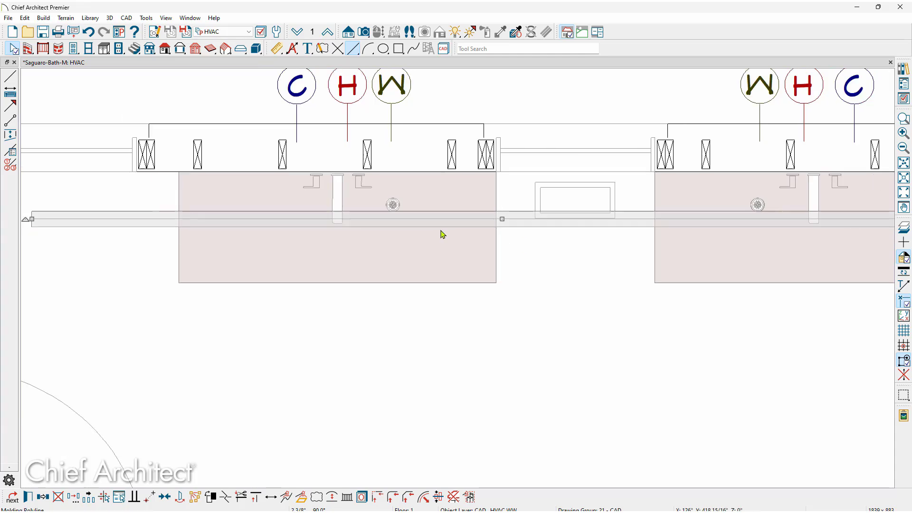
pyautogui.scroll(-1, 436, 232)
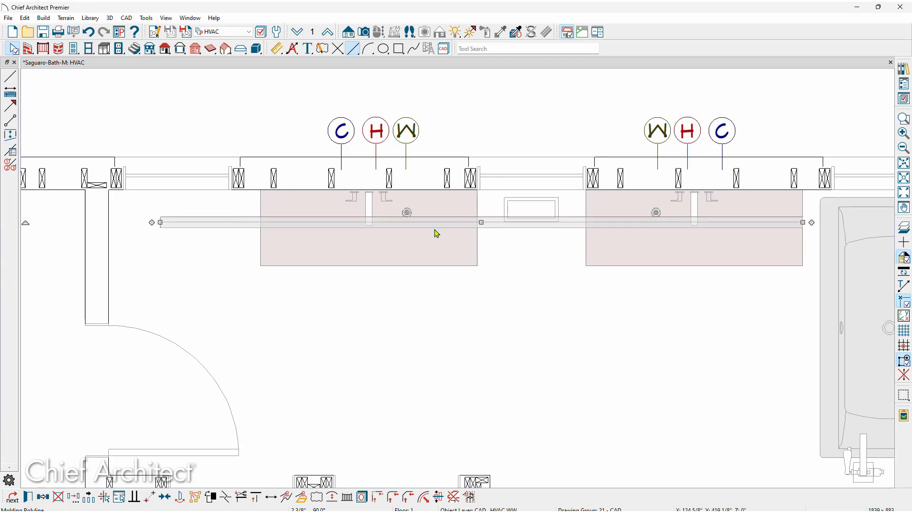
# - Create a perspective full overview of the bath framing and orbit it to show the pipe from below
pyautogui.click(365, 33)
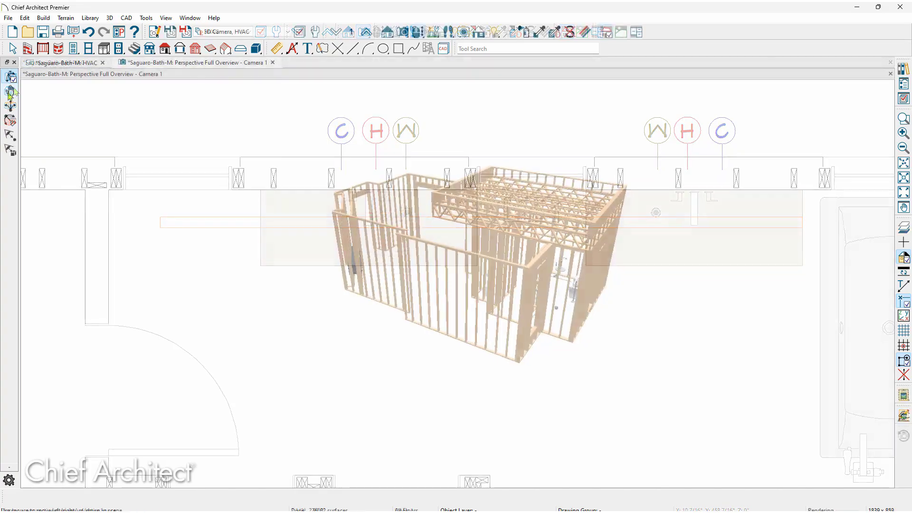
pyautogui.press('Left')
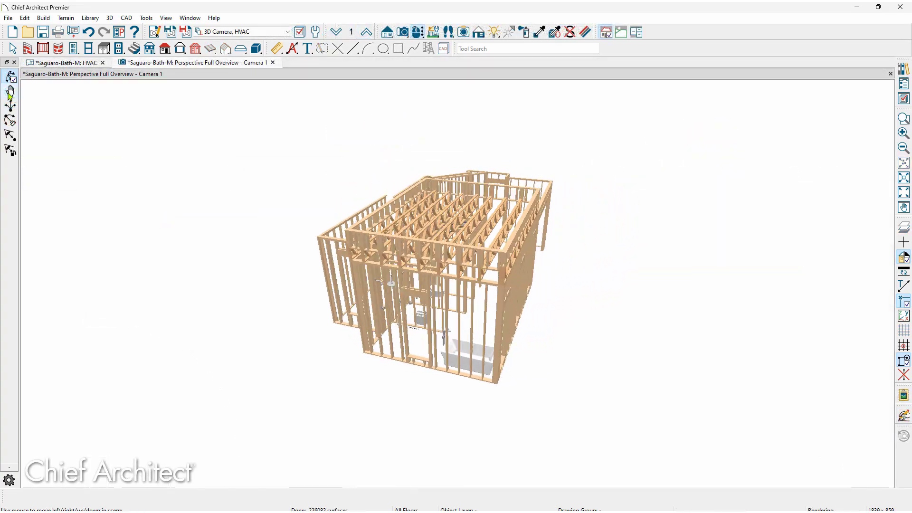
pyautogui.scroll(5, 472, 319)
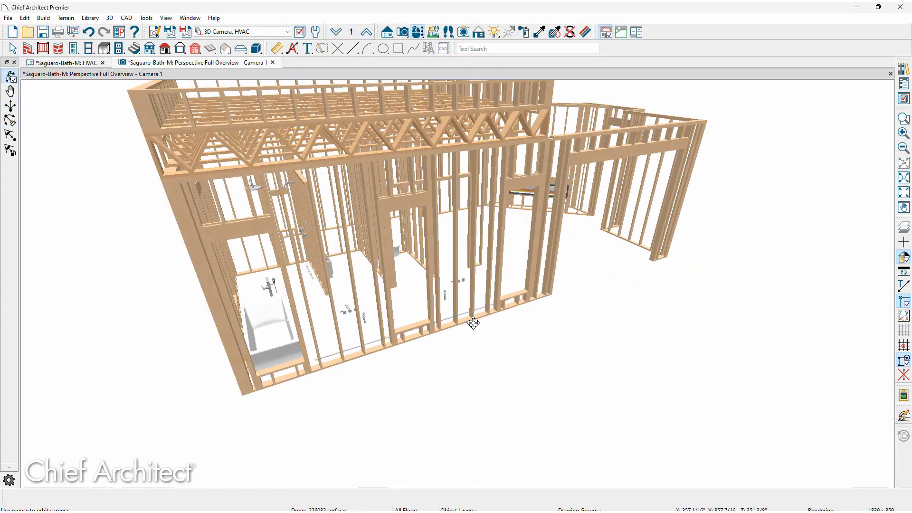
pyautogui.moveTo(409, 354); pyautogui.dragTo(411, 336)
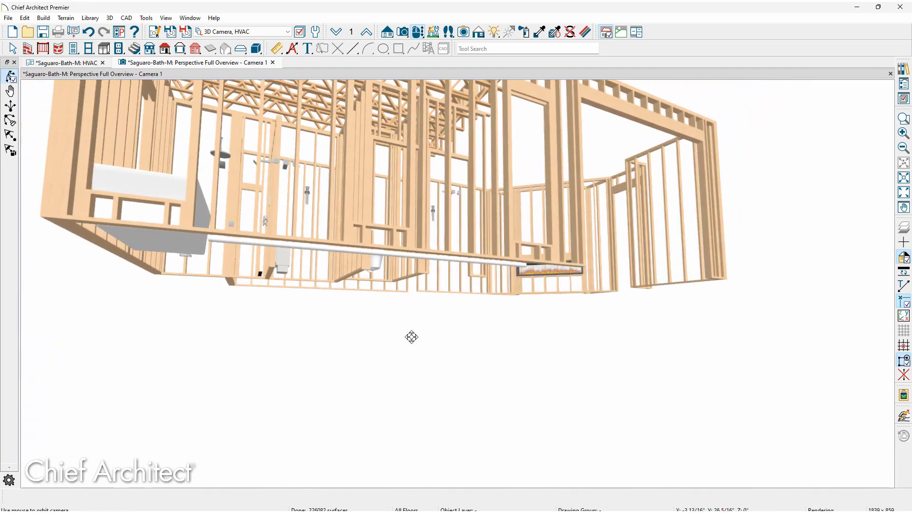
# - Paint the round pipe under the bath framing with the plan material HVAC Rough Orange, found by searching for "hvac"
pyautogui.click(527, 33)
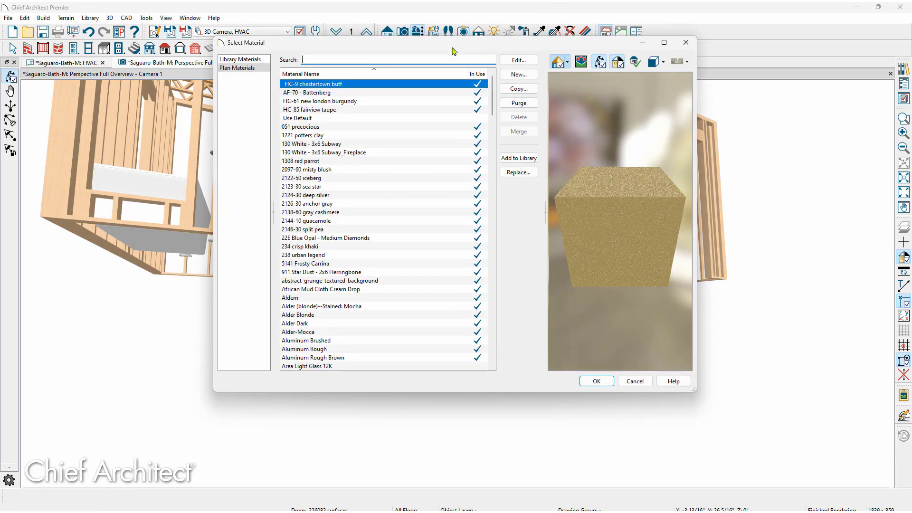
pyautogui.write('hvac')
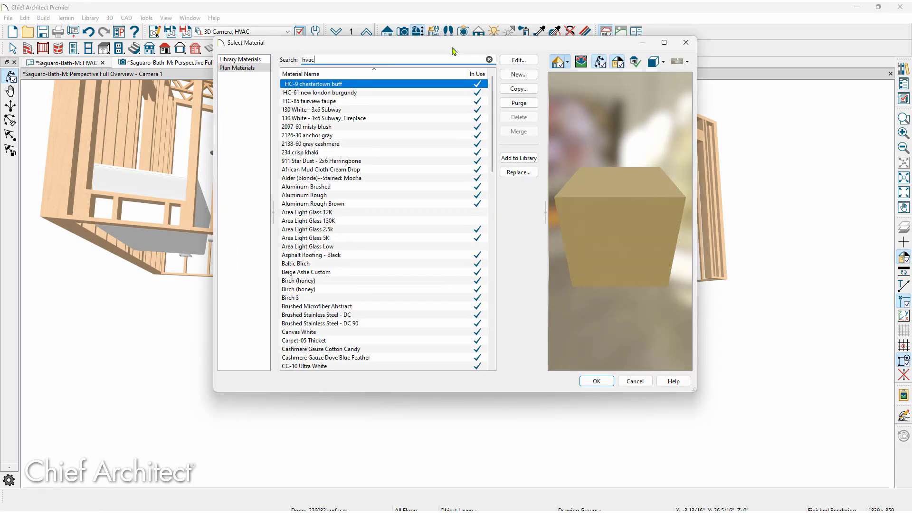
pyautogui.click(354, 101)
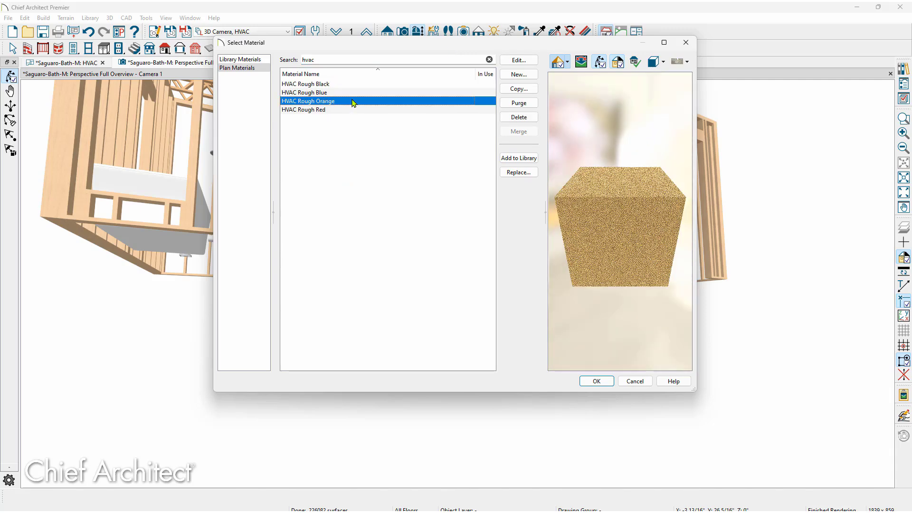
pyautogui.click(596, 380)
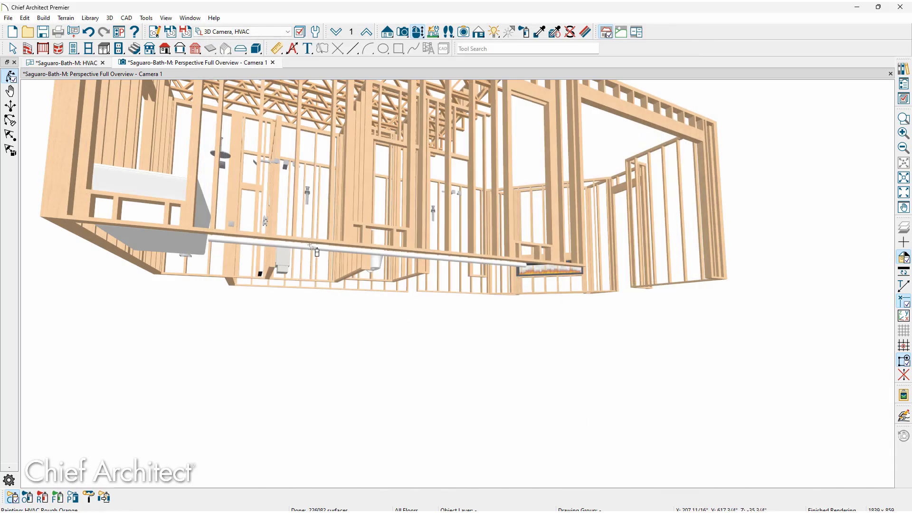
pyautogui.click(316, 252)
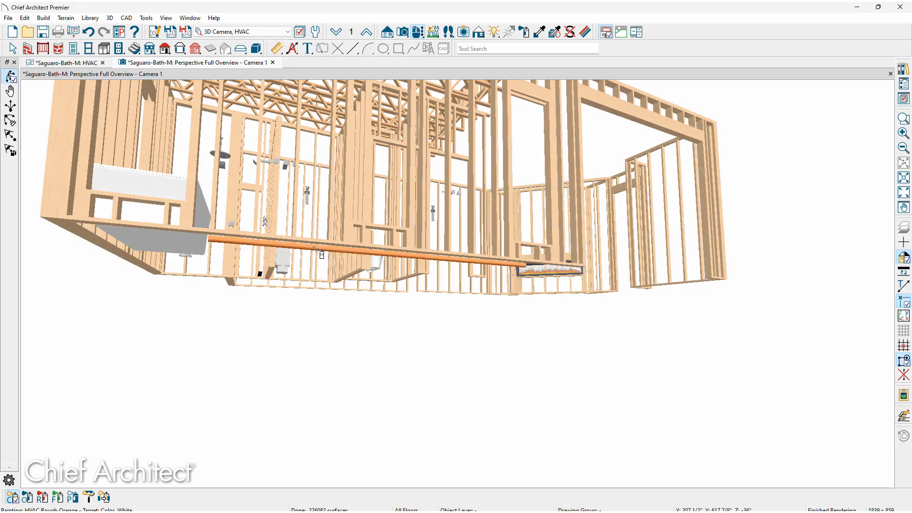
# - Bring the overview camera in close to the bathtub to examine the bath framing and fixtures
pyautogui.press('pagedown')
pyautogui.press('Up')
pyautogui.press('Up')
pyautogui.press('Up')
pyautogui.press('Up')
pyautogui.press('Up')
pyautogui.press('Up')
pyautogui.press('Up')
pyautogui.press('Up')
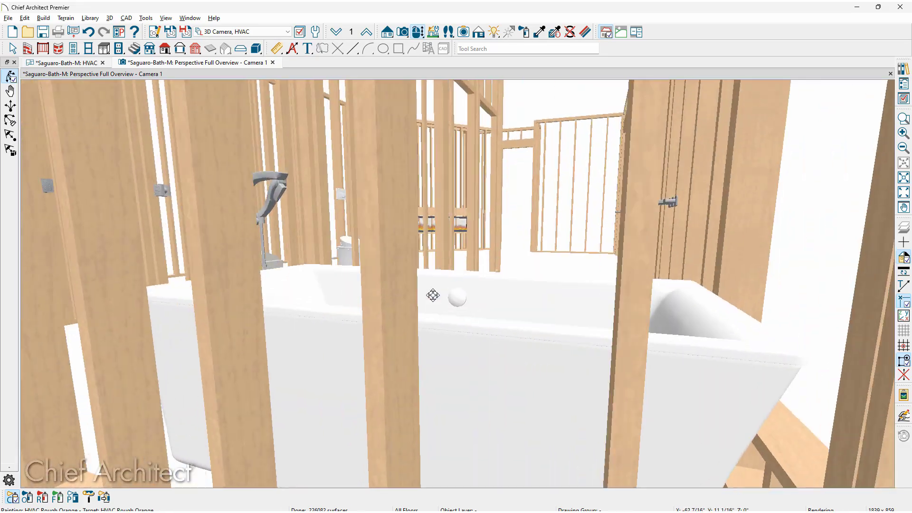
# - Examine the orange pipe along the window wall framing from inside the bath and from below the floor
pyautogui.moveTo(433, 296); pyautogui.dragTo(435, 301, button='middle')
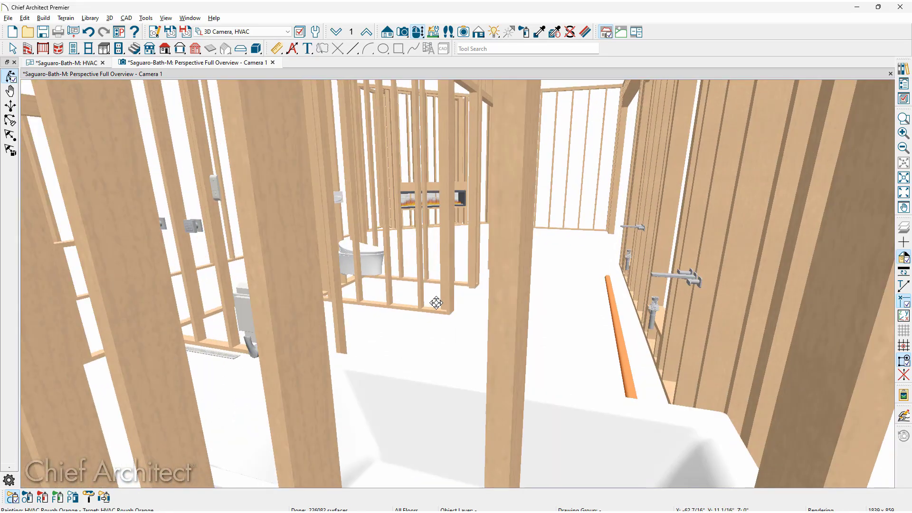
pyautogui.scroll(2, 543, 300)
pyautogui.moveTo(543, 300); pyautogui.dragTo(517, 288, button='middle')
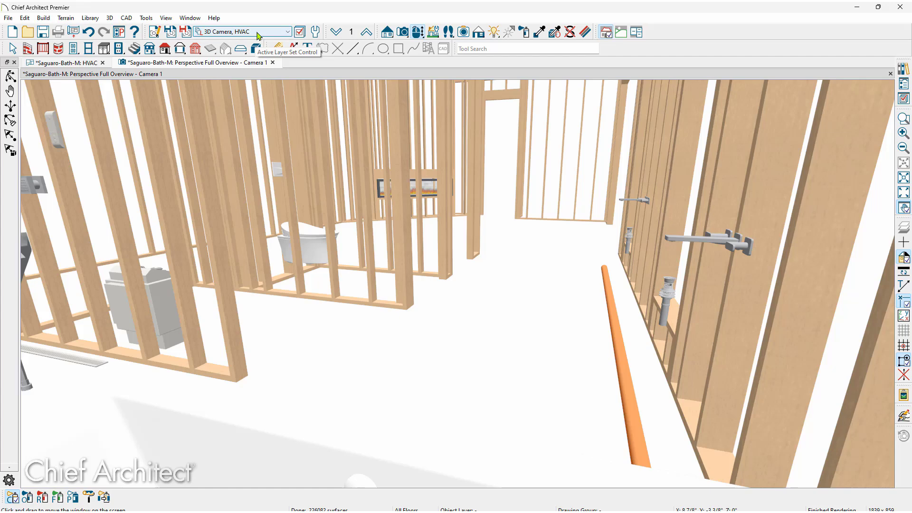
pyautogui.click(258, 32)
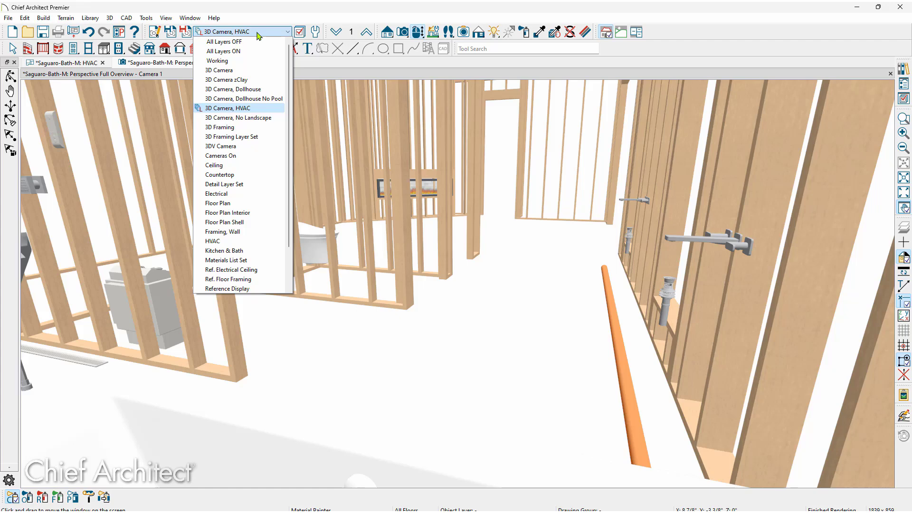
pyautogui.click(258, 33)
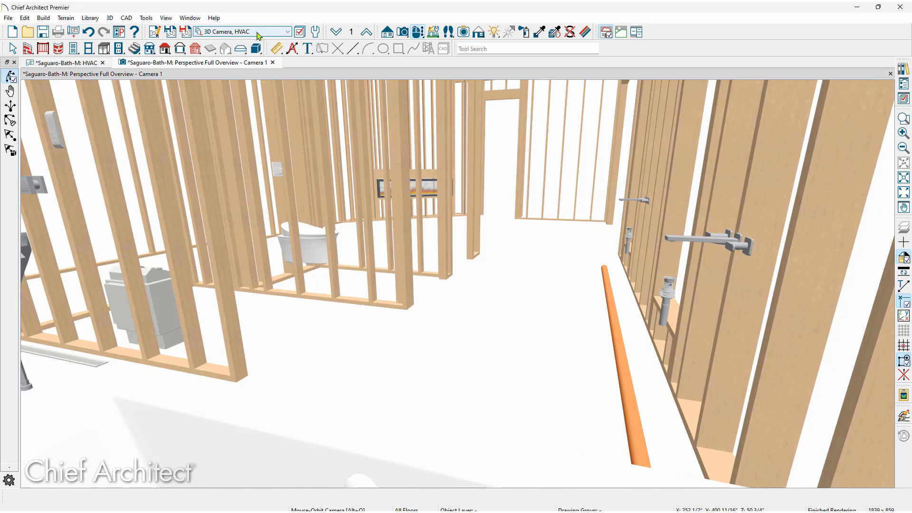
pyautogui.scroll(3, 611, 337)
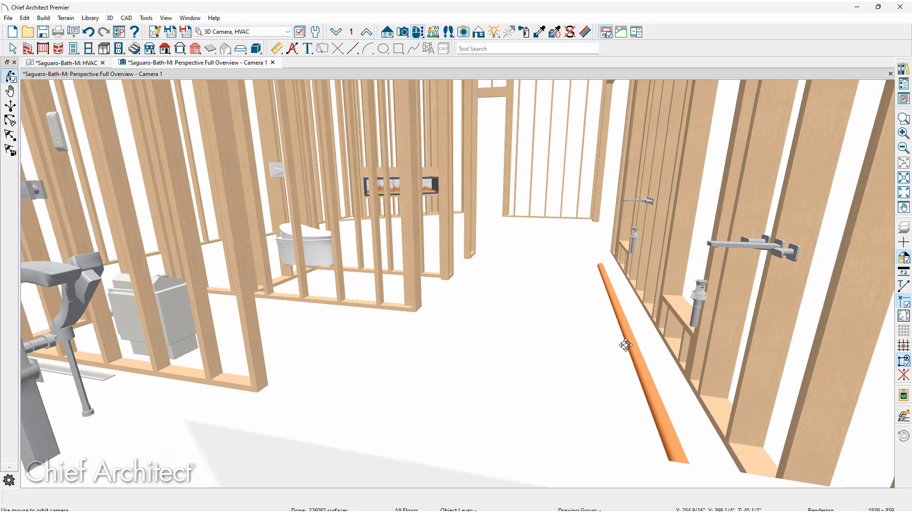
pyautogui.press('space')
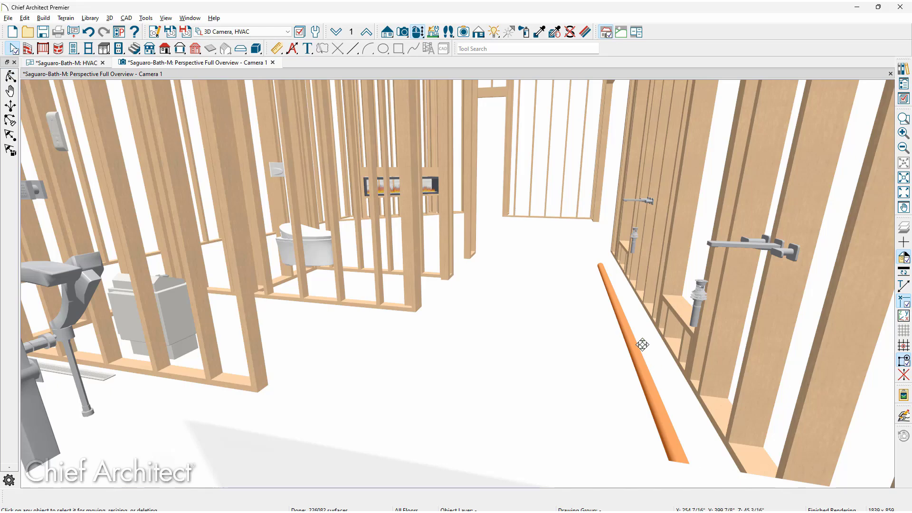
pyautogui.moveTo(642, 345); pyautogui.dragTo(554, 314, button='middle')
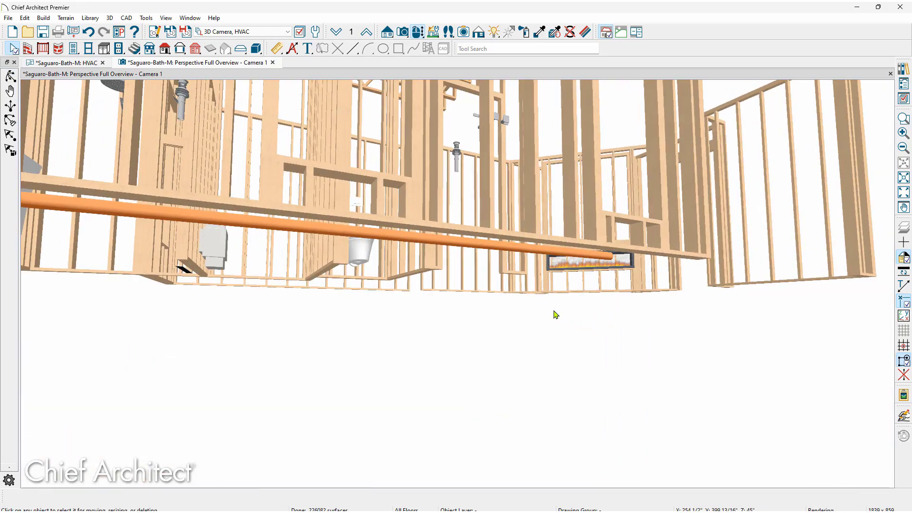
# - Try shifting the orange pipe freehand away from the window wall framing and return it to its place
pyautogui.click(344, 233)
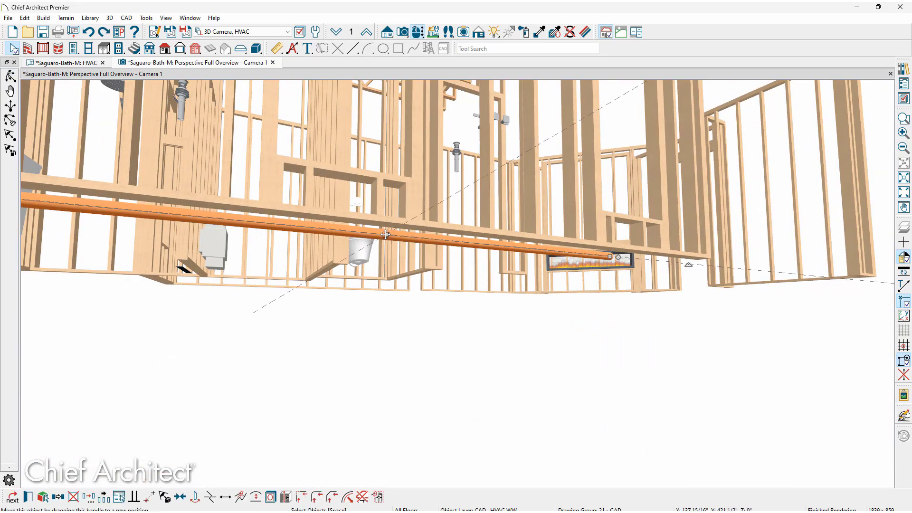
pyautogui.moveTo(385, 236); pyautogui.dragTo(378, 278)
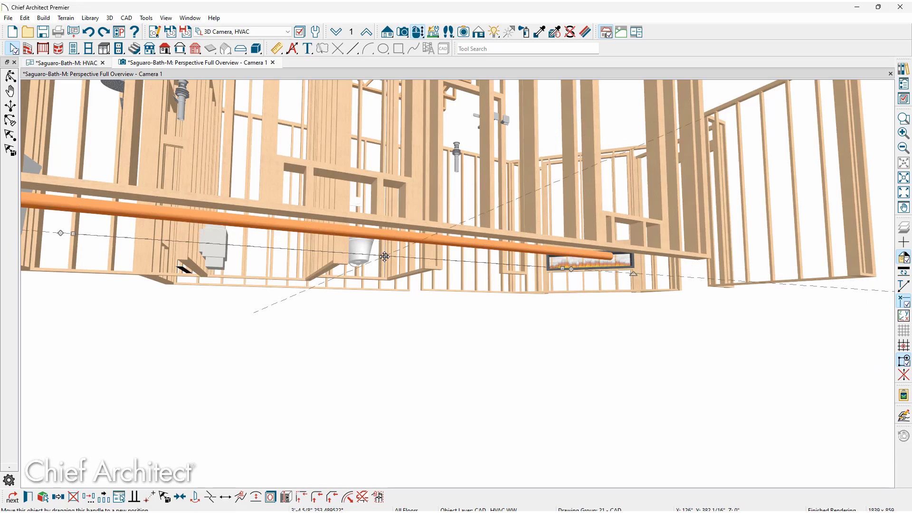
pyautogui.click(206, 301)
pyautogui.scroll(5, 250, 315)
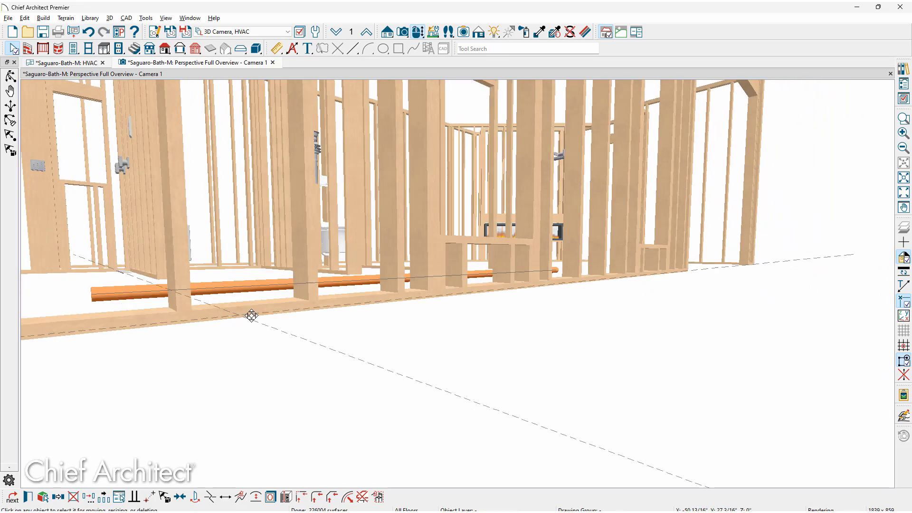
pyautogui.scroll(-5, 256, 316)
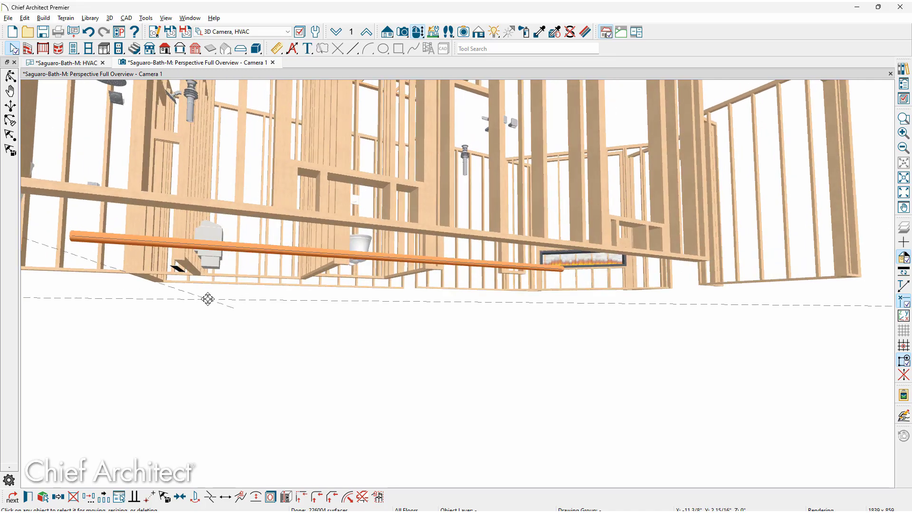
pyautogui.click(205, 296)
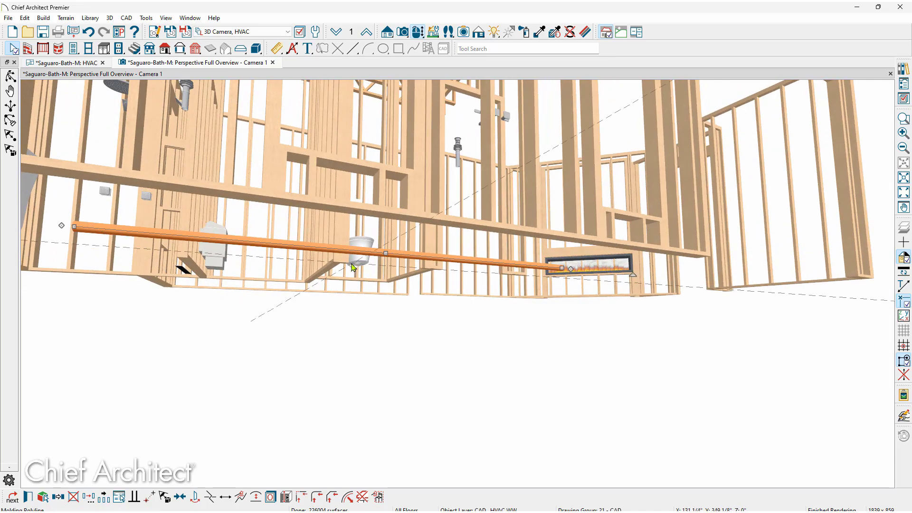
pyautogui.moveTo(352, 267); pyautogui.dragTo(379, 228)
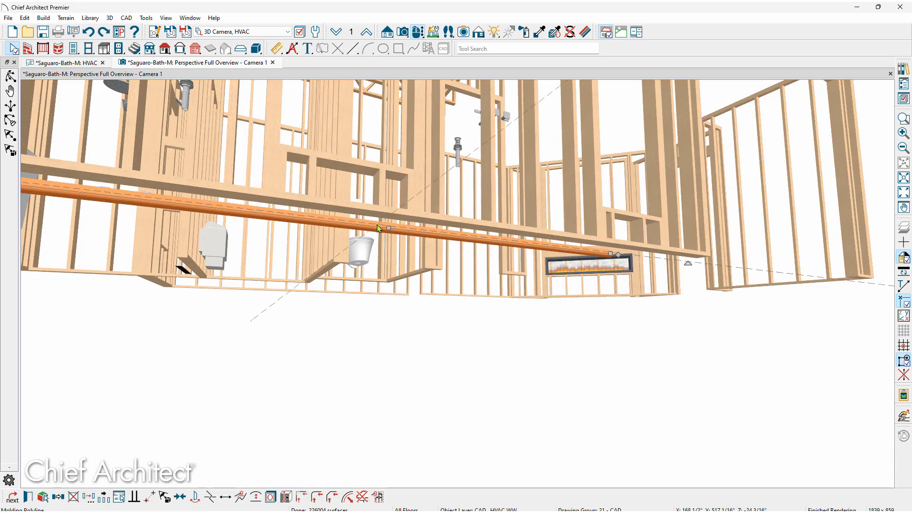
# - Move the orange pipe below the floor framing with Transform/Replicate, using a Z Delta of -12"
pyautogui.click(90, 498)
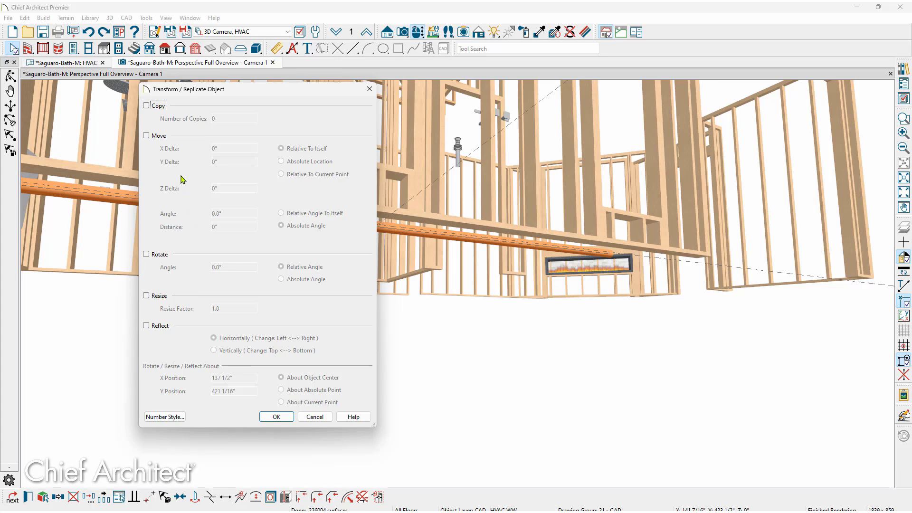
pyautogui.click(147, 135)
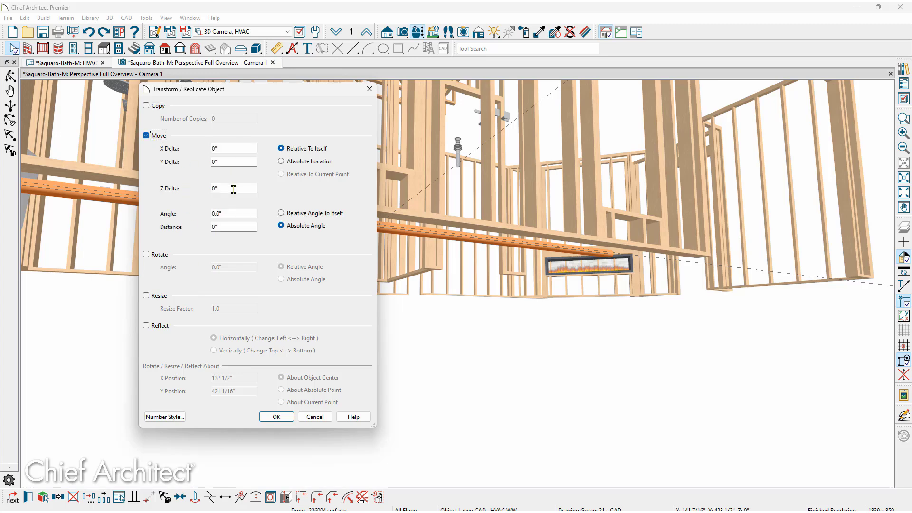
pyautogui.moveTo(233, 189); pyautogui.dragTo(207, 194)
pyautogui.write('-12')
pyautogui.press('Return')
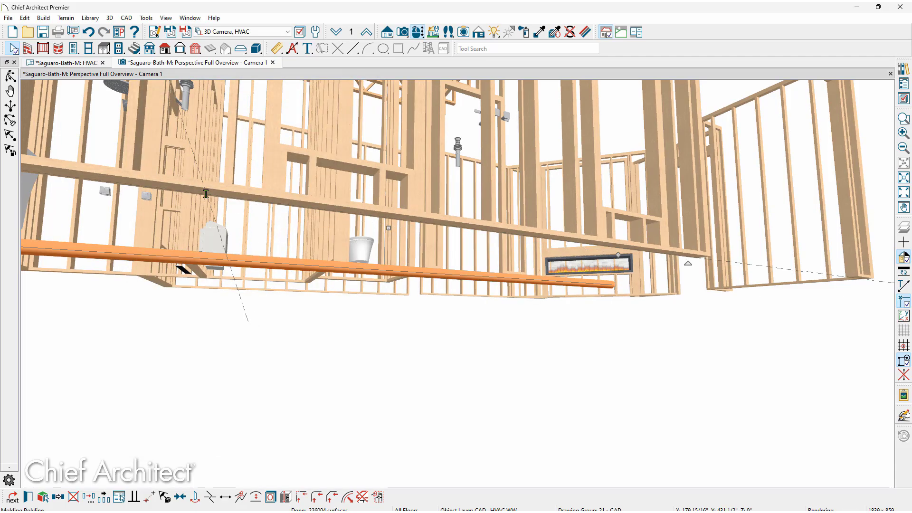
# - Try adding an angled segment to the near end of the lowered pipe, and undo it
pyautogui.moveTo(245, 269); pyautogui.dragTo(264, 271, button='middle')
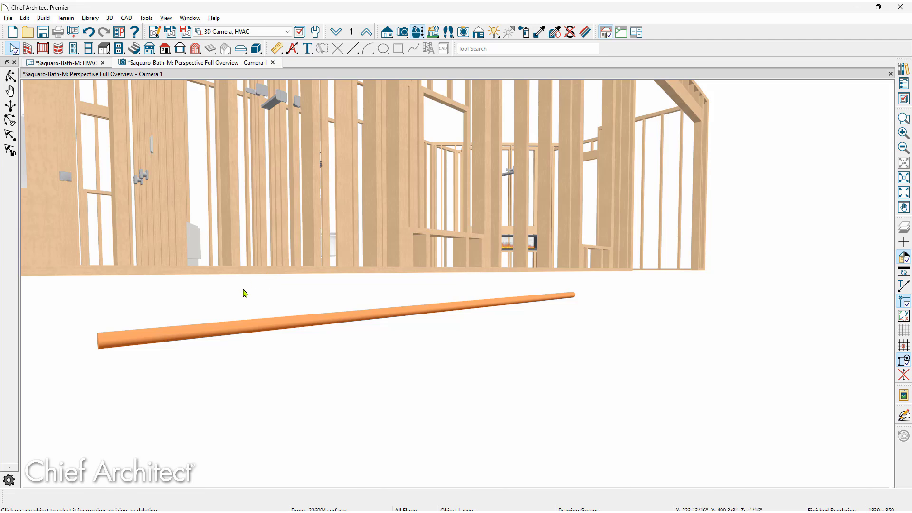
pyautogui.click(114, 347)
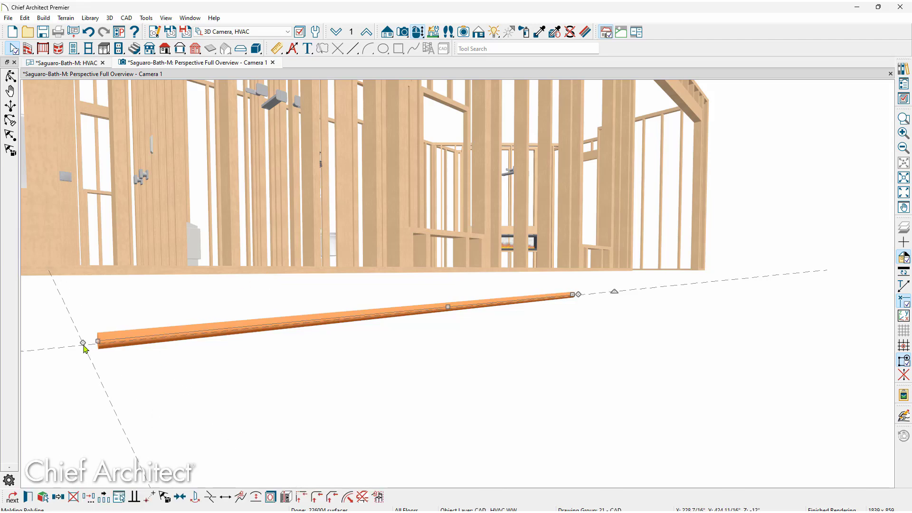
pyautogui.moveTo(83, 343); pyautogui.dragTo(89, 291)
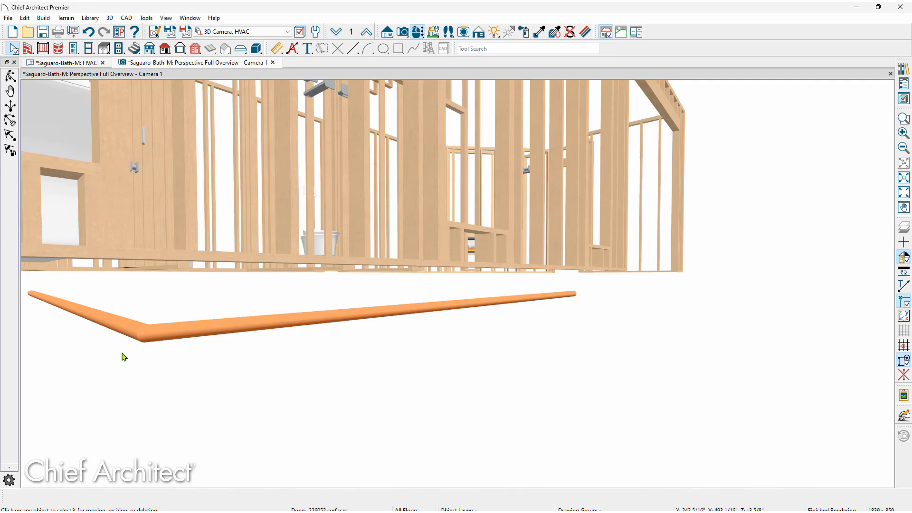
pyautogui.hotkey('ctrl', 'z')
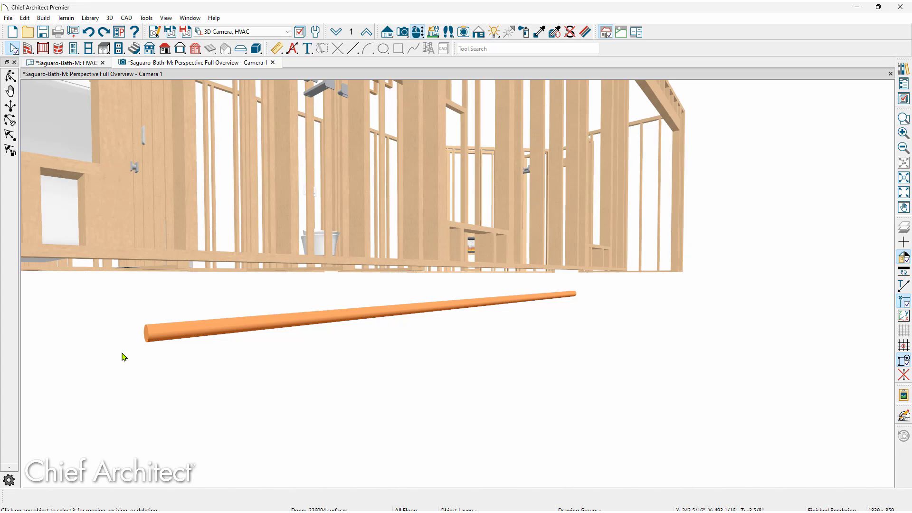
# - Create a back clipped cross section from the HVAC plan facing the window wall, and show its active layer display options
pyautogui.moveTo(275, 308); pyautogui.dragTo(333, 312, button='middle')
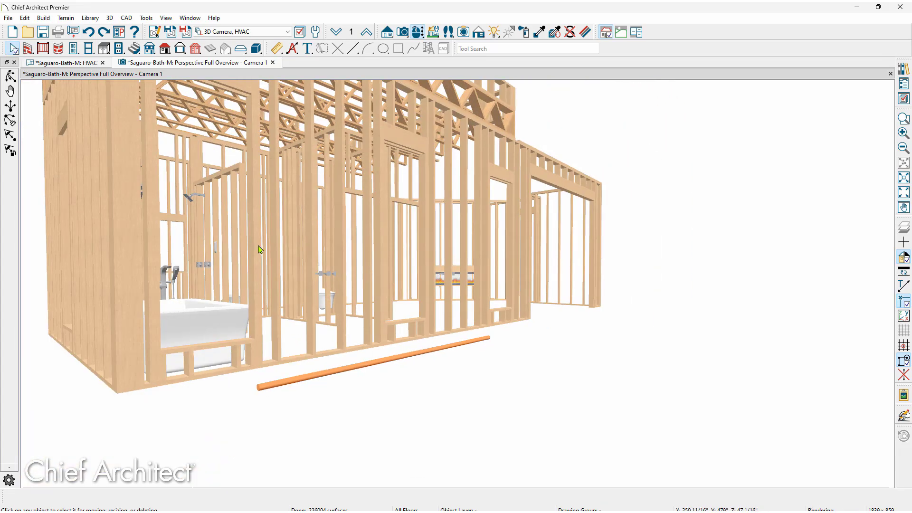
pyautogui.click(74, 65)
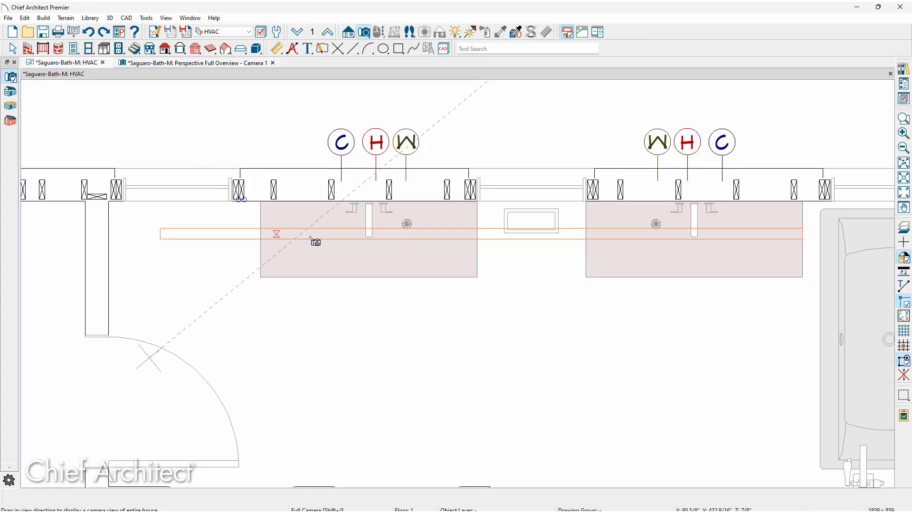
pyautogui.moveTo(462, 262); pyautogui.dragTo(267, 287, button='middle')
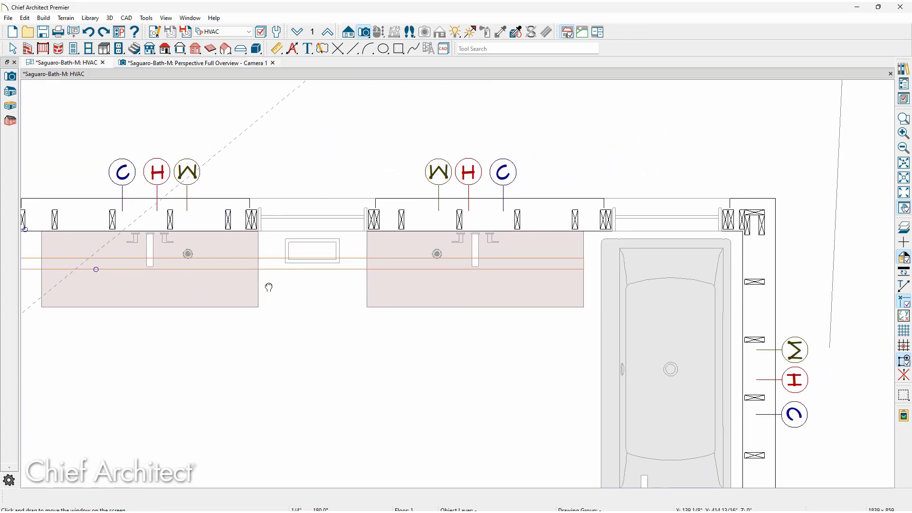
pyautogui.scroll(1, 588, 240)
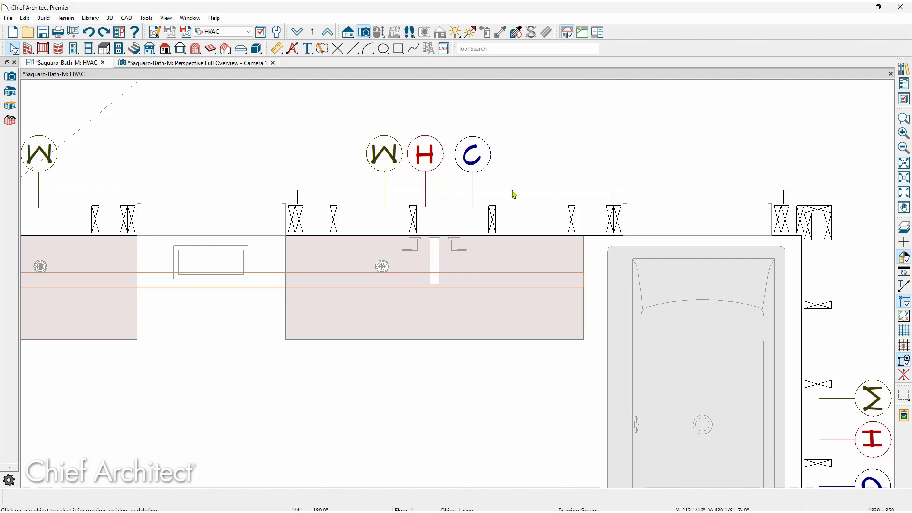
pyautogui.click(349, 32)
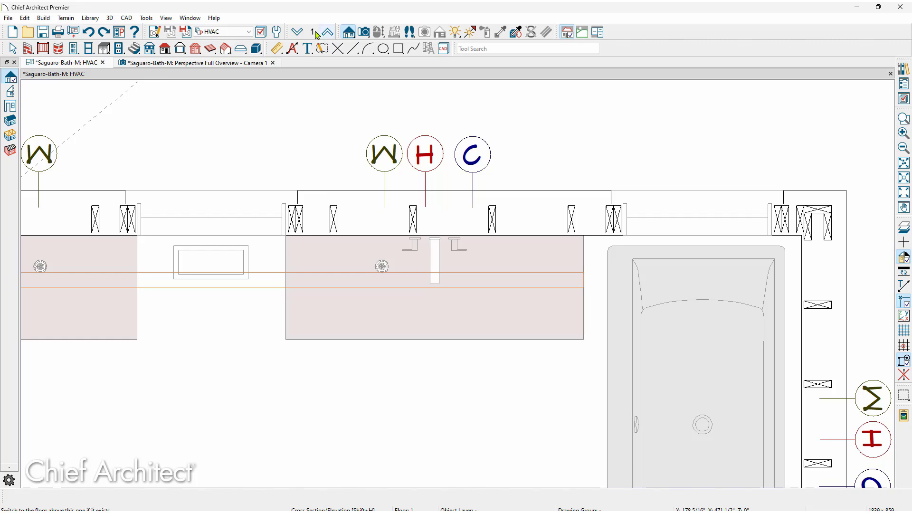
pyautogui.click(10, 92)
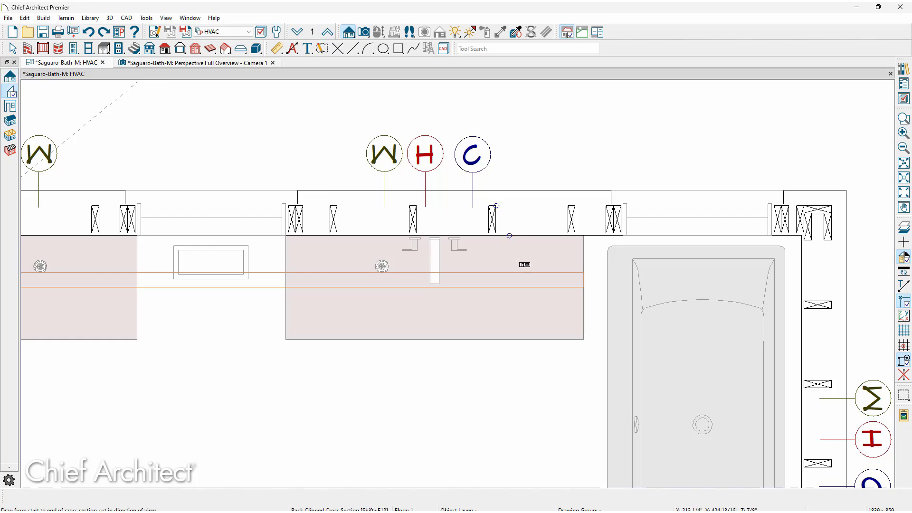
pyautogui.moveTo(519, 257); pyautogui.dragTo(509, 164)
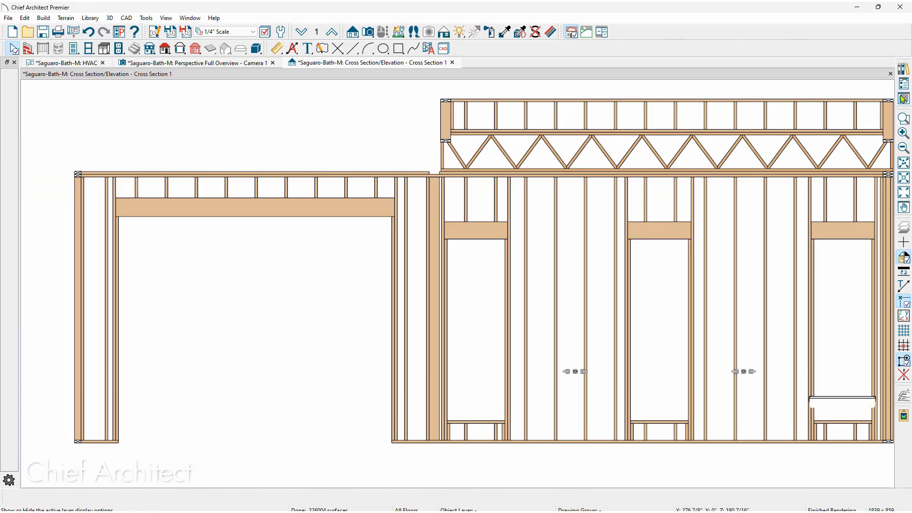
pyautogui.click(904, 99)
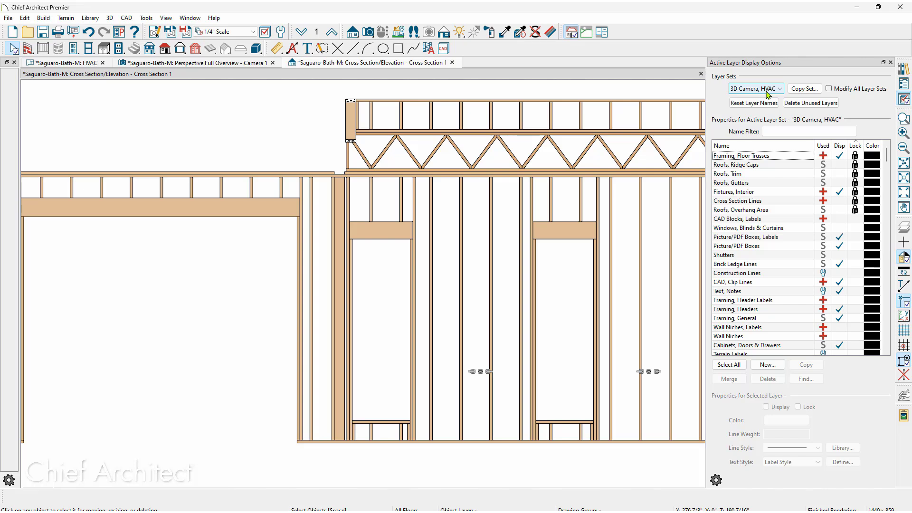
# - Draw a vertical CAD line in the stud bay beside the tub window, from near the bottom plate to near the top plate
pyautogui.moveTo(616, 295); pyautogui.dragTo(456, 290, button='middle')
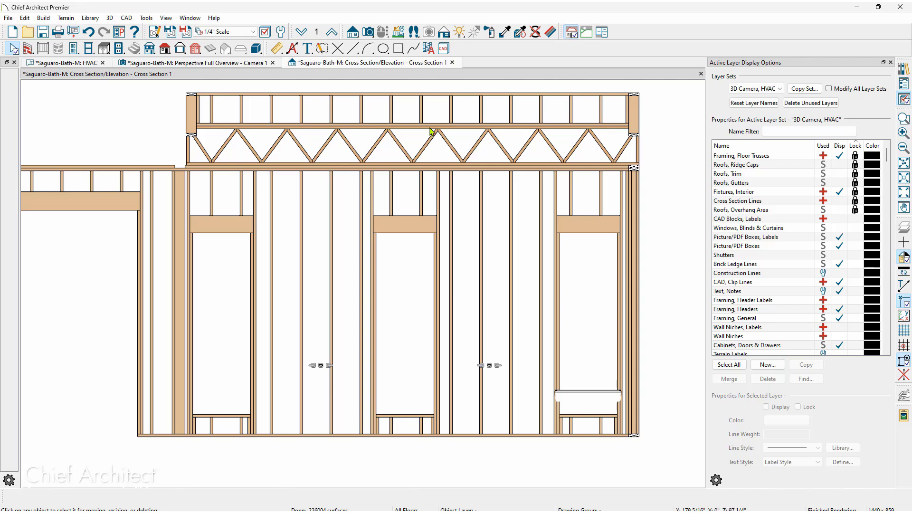
pyautogui.press('l')
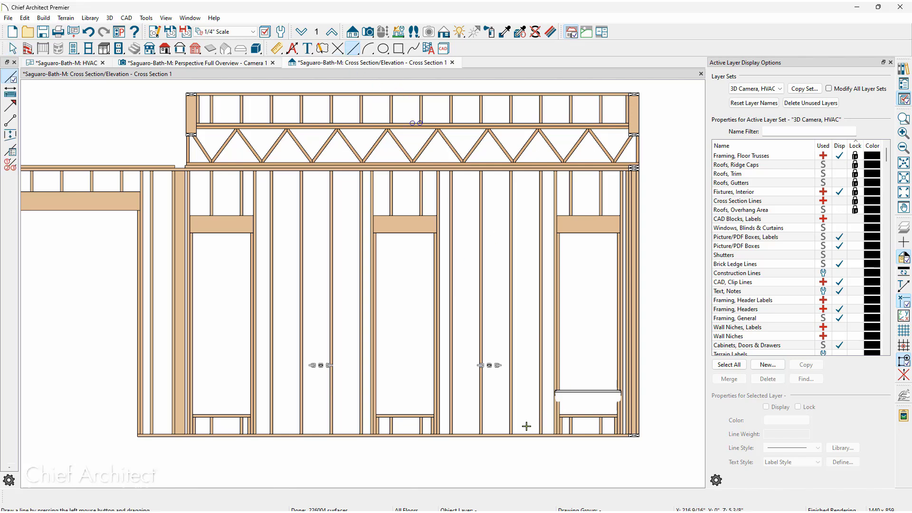
pyautogui.moveTo(525, 426)
pyautogui.mouseDown()
pyautogui.moveTo(532, 291)
pyautogui.moveTo(515, 182)
pyautogui.mouseUp()
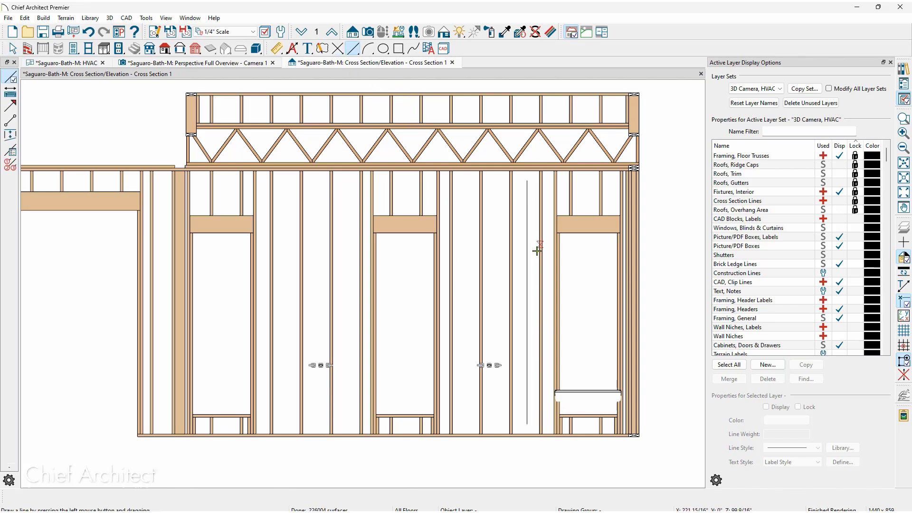
pyautogui.press('space')
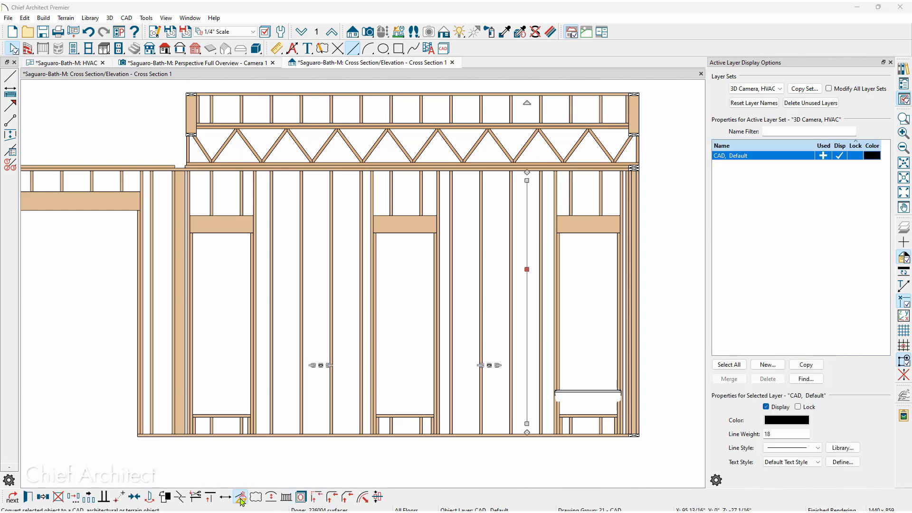
# - Convert the vertical CAD line into a molding polyline on the "CAD, HVAC Vent" layer
pyautogui.click(241, 497)
pyautogui.click(321, 257)
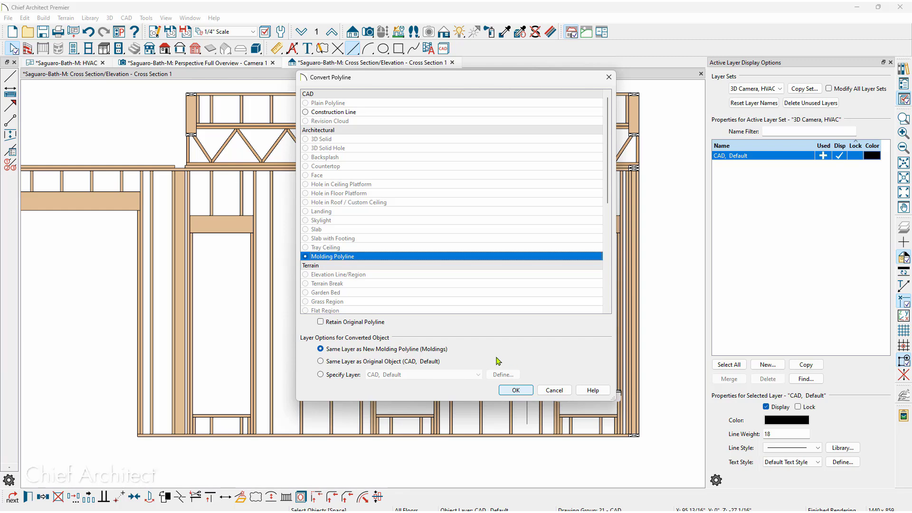
pyautogui.click(351, 376)
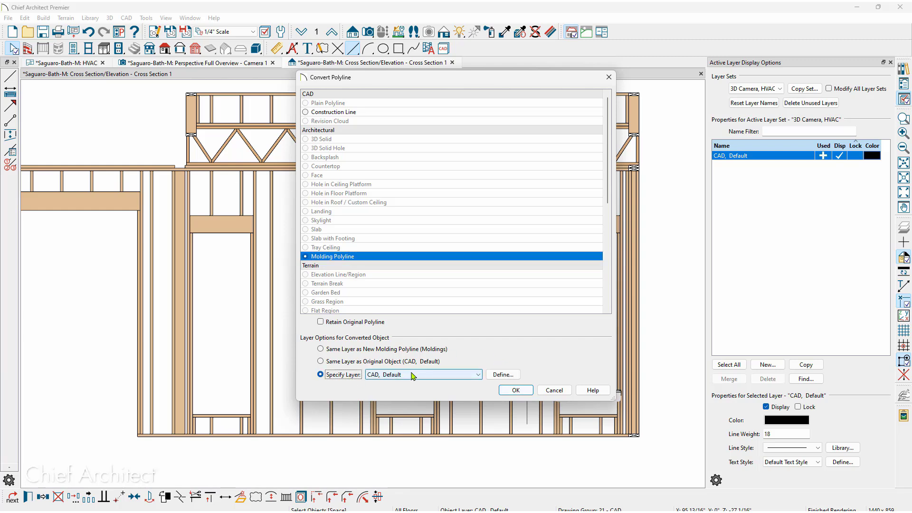
pyautogui.click(409, 375)
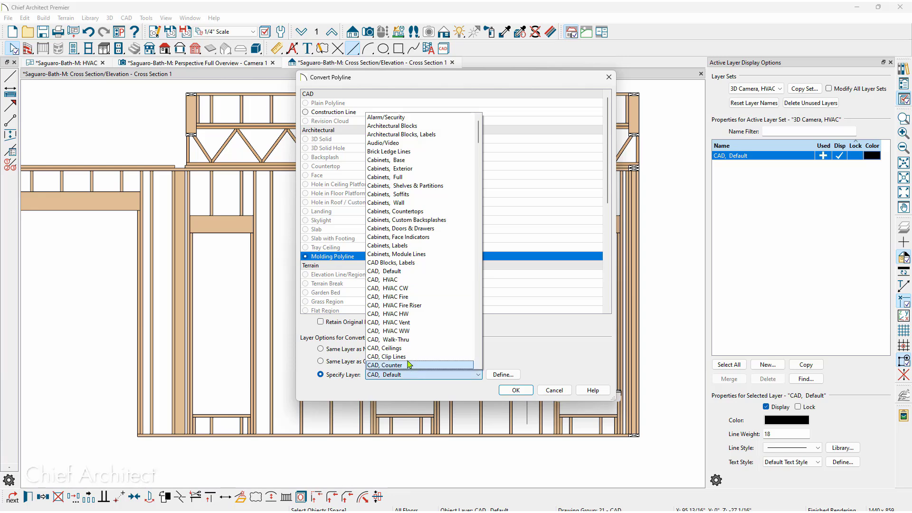
pyautogui.click(412, 323)
pyautogui.click(513, 393)
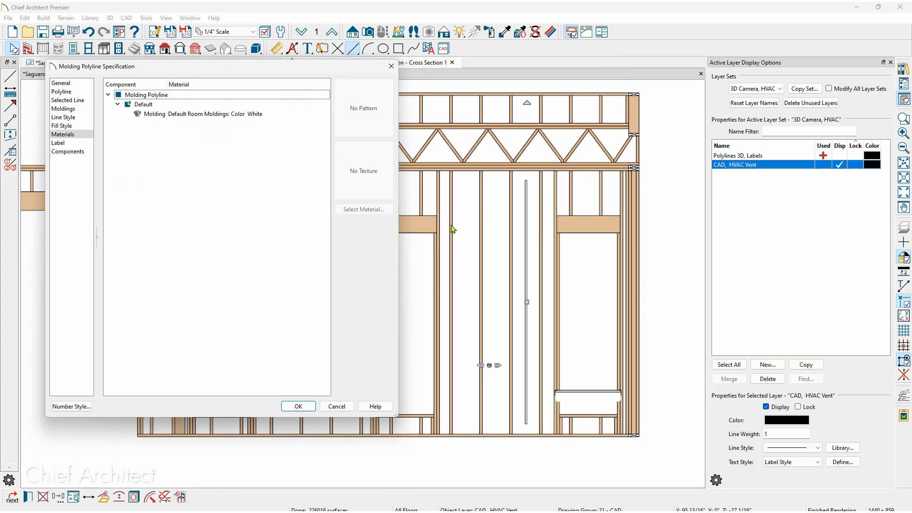
# - Replace the polyline's default molding profile with the library's Round Profile, searching for "round"
pyautogui.click(64, 109)
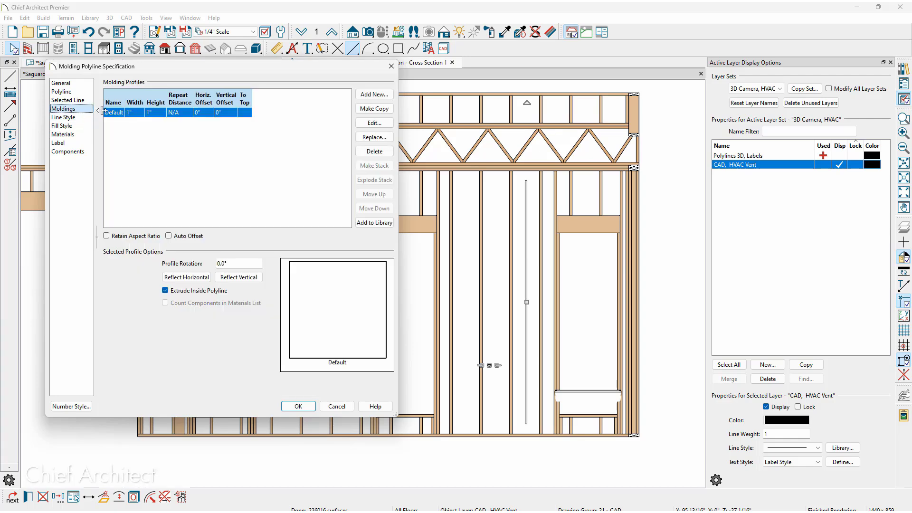
pyautogui.click(371, 138)
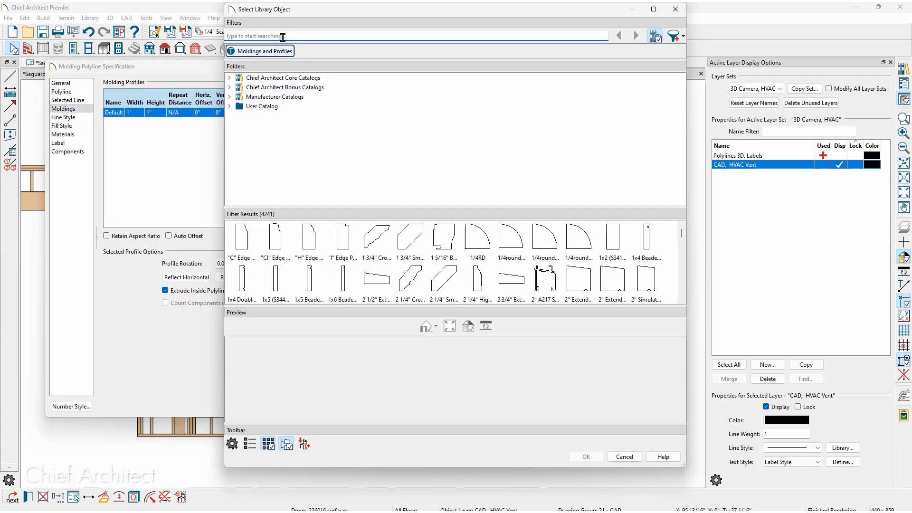
pyautogui.click(284, 34)
pyautogui.write('r')
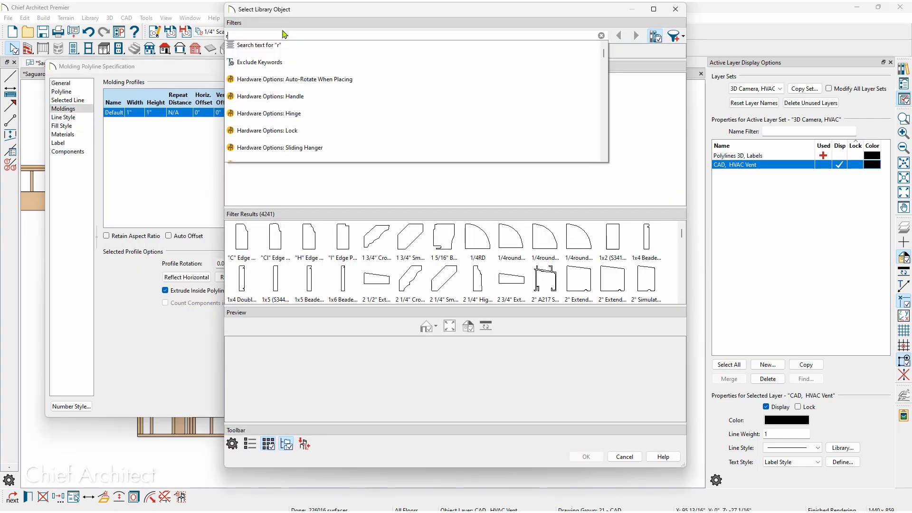
pyautogui.write('ound')
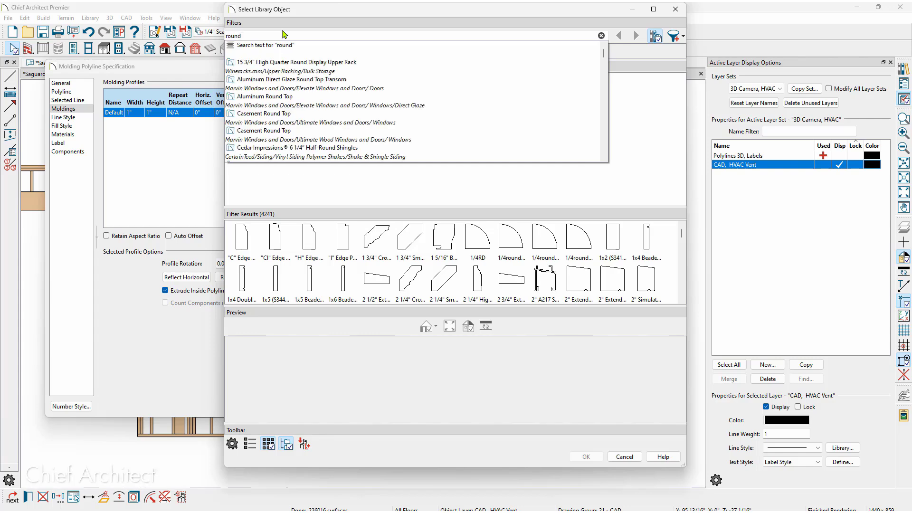
pyautogui.press('Return')
pyautogui.click(249, 236)
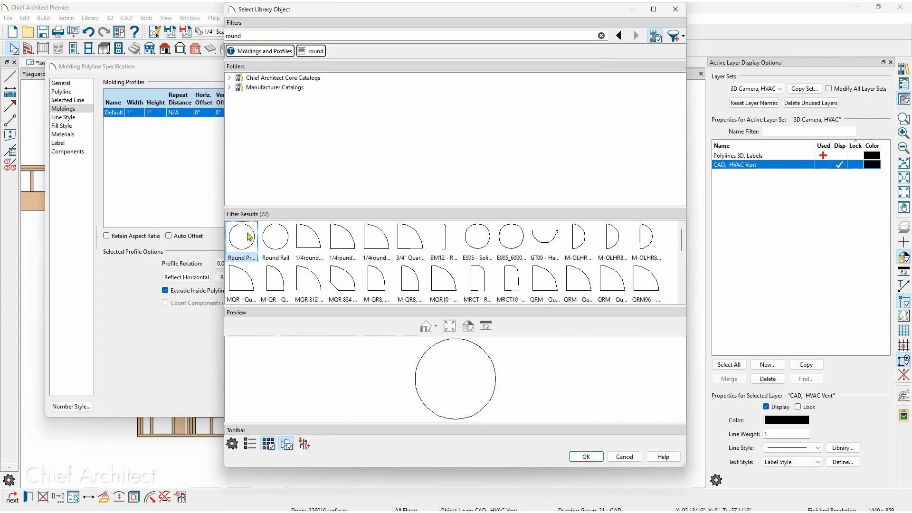
pyautogui.click(594, 456)
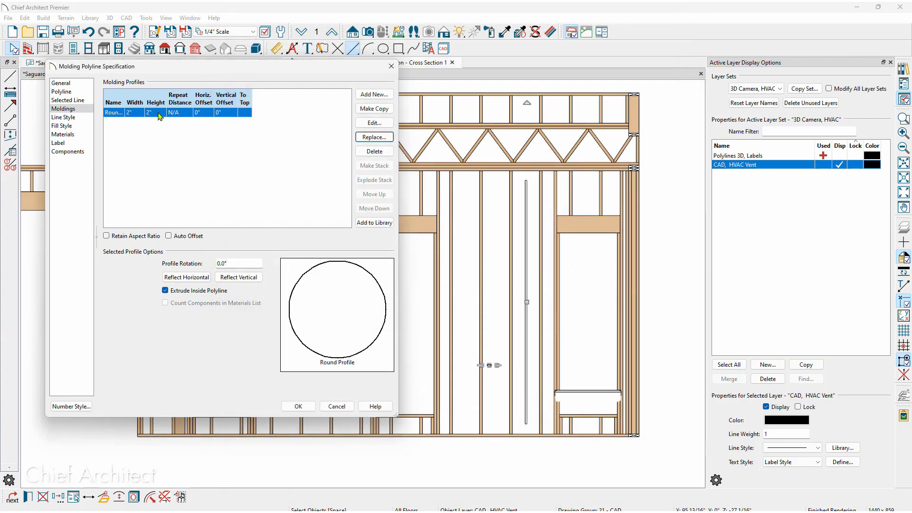
# - Set the round profile's width and height to 4" and its horizontal offset to -2", and accept the molding polyline specification
pyautogui.doubleClick(131, 114)
pyautogui.write('4')
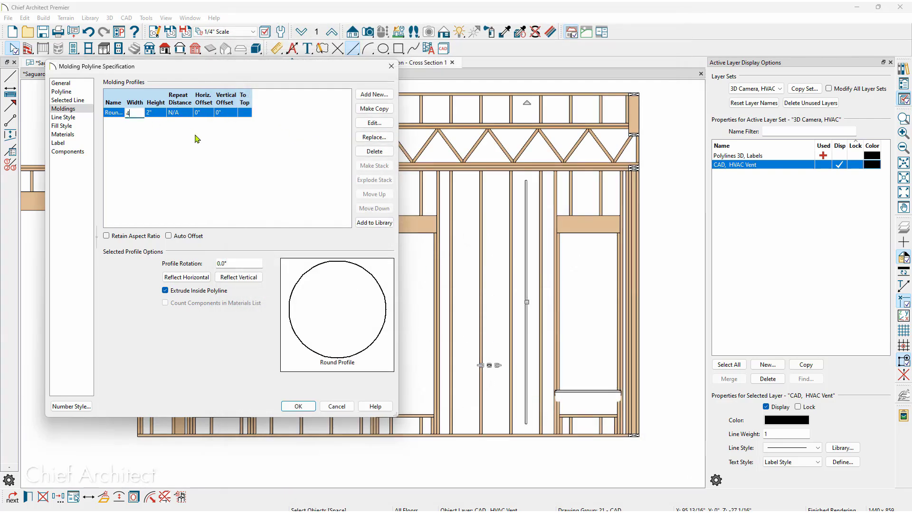
pyautogui.press('Tab')
pyautogui.write('4')
pyautogui.press('Tab')
pyautogui.doubleClick(203, 115)
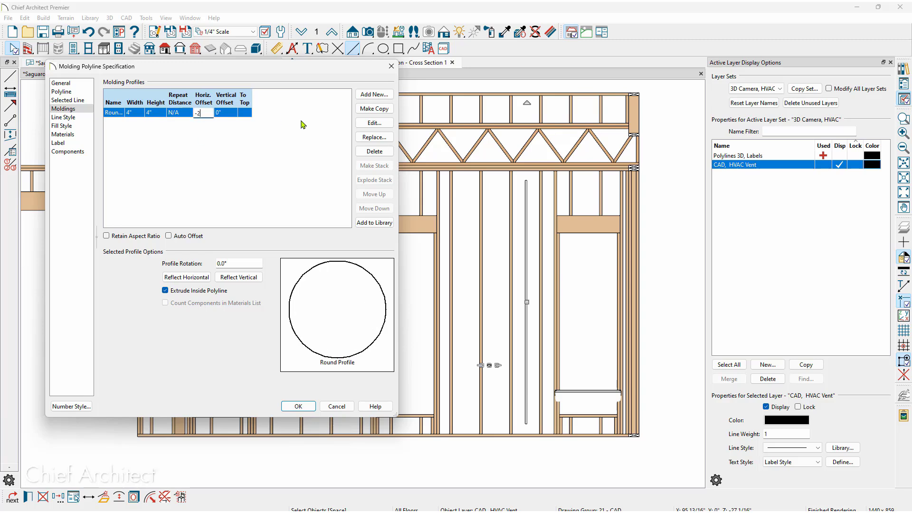
pyautogui.press('Tab')
pyautogui.write('-2')
pyautogui.press('Tab')
pyautogui.click(79, 117)
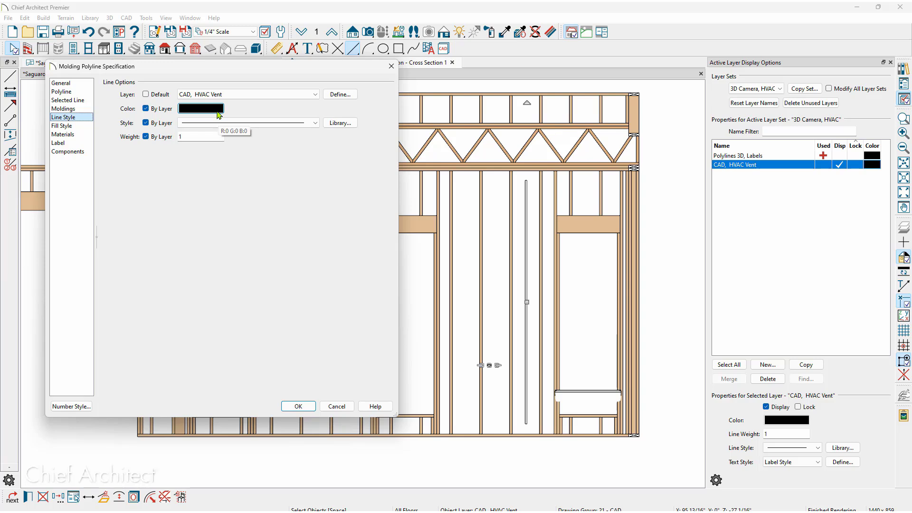
pyautogui.click(307, 407)
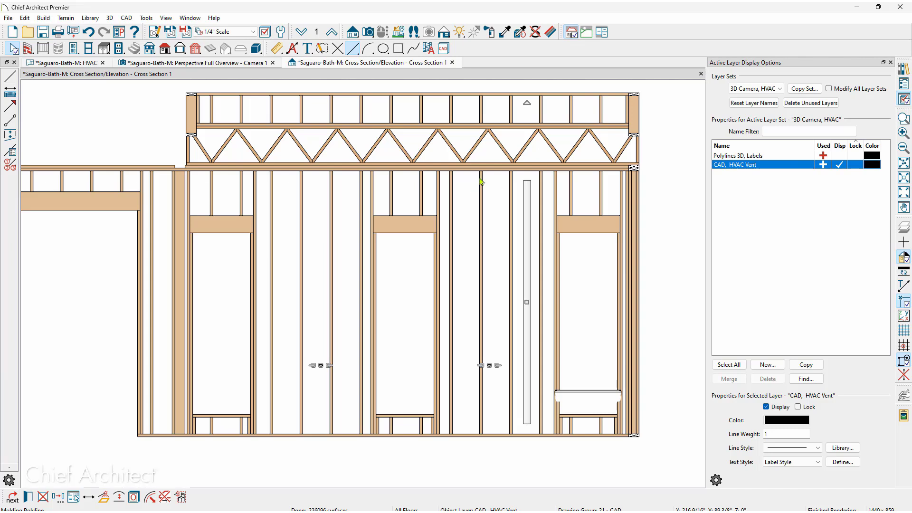
# - Paint the vertical vent pipe with the HVAC Rough Black plan material in the perspective overview
pyautogui.click(232, 64)
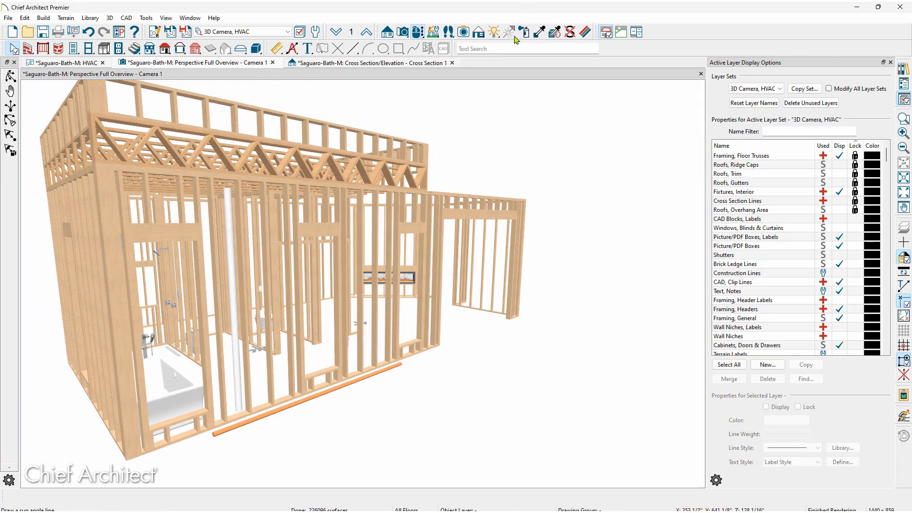
pyautogui.click(517, 42)
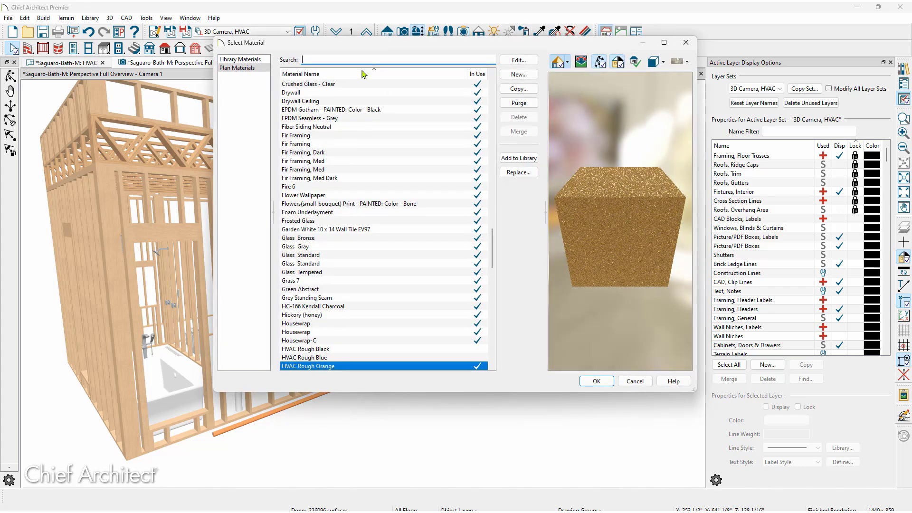
pyautogui.write('hav')
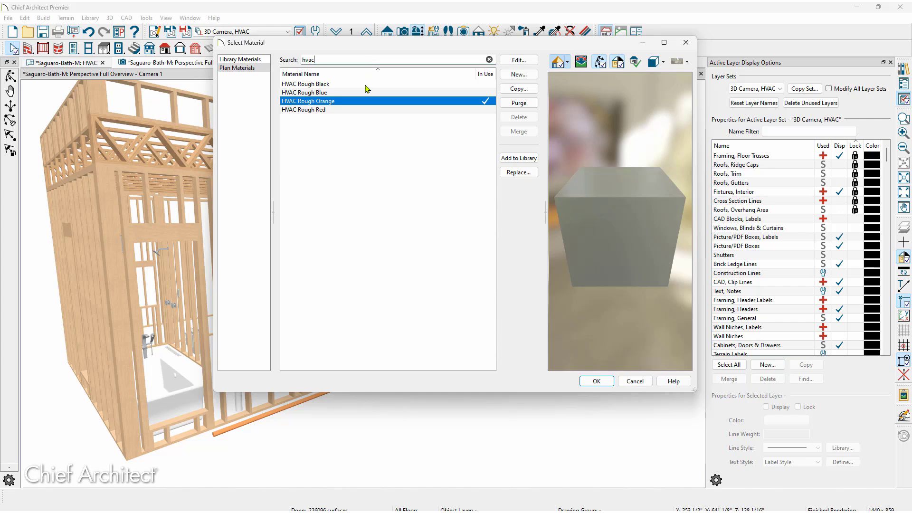
pyautogui.click(319, 74)
pyautogui.click(323, 85)
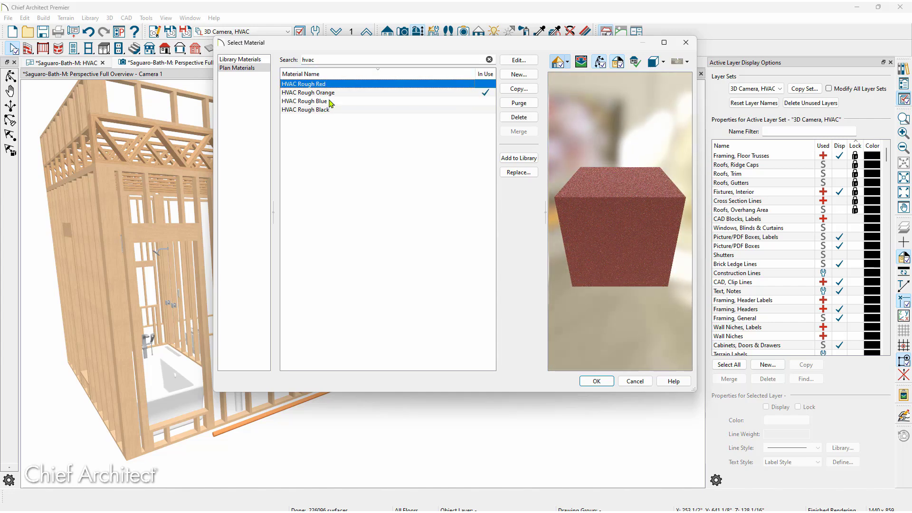
pyautogui.click(332, 110)
pyautogui.click(595, 381)
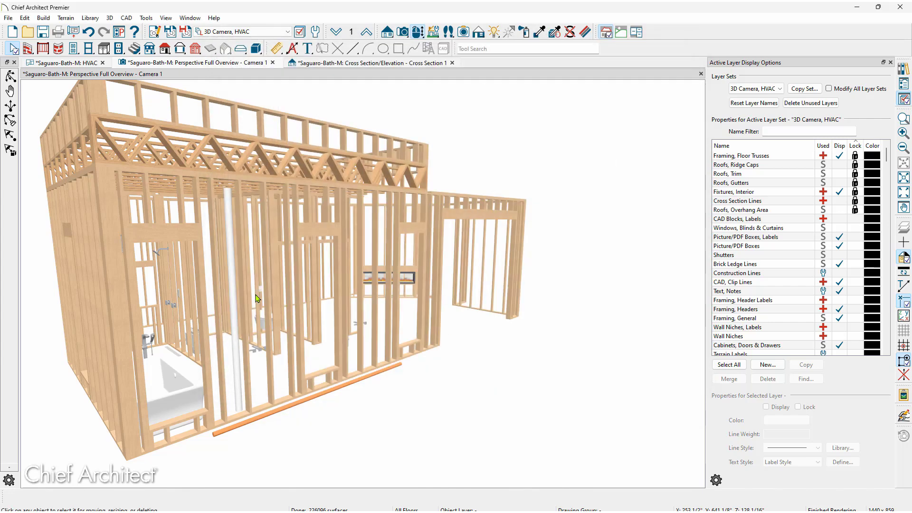
pyautogui.click(233, 269)
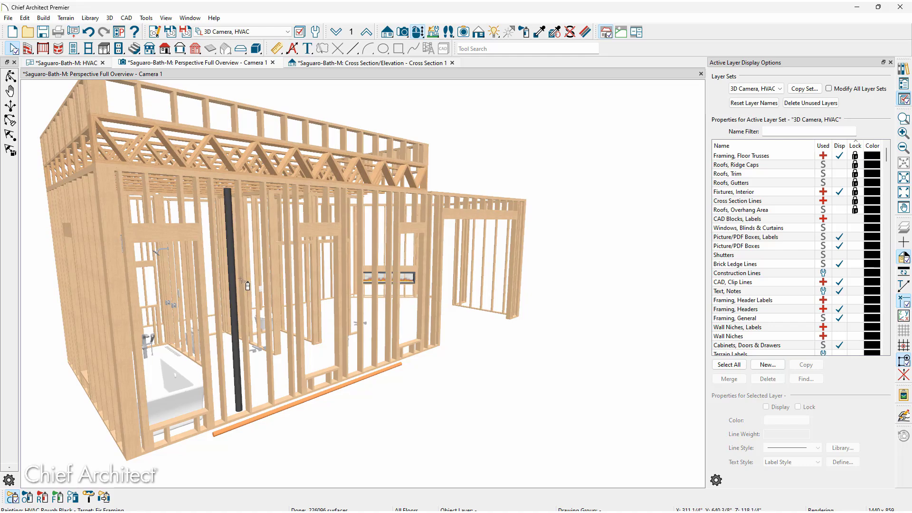
pyautogui.moveTo(247, 208); pyautogui.dragTo(250, 242, button='middle')
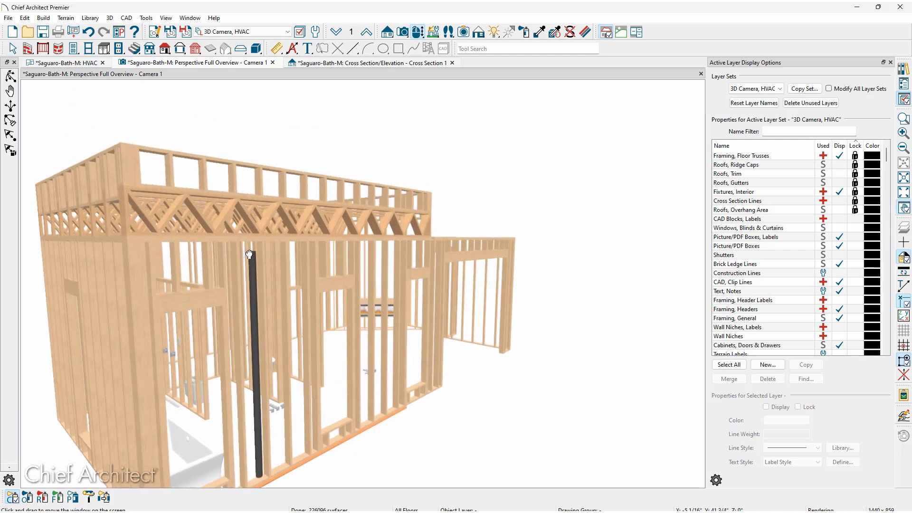
pyautogui.scroll(3, 250, 242)
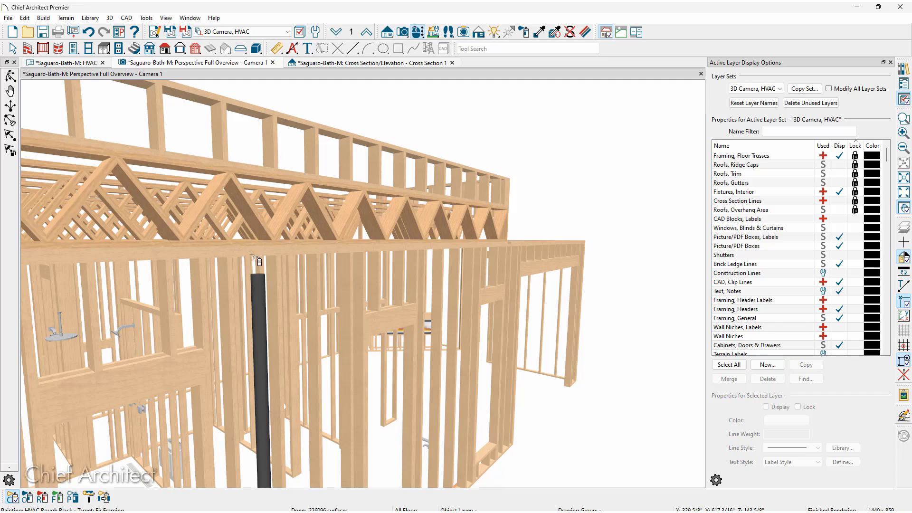
pyautogui.press('Escape')
# - Create a back clipped cross section from the HVAC plan near the window wall, looking from the tub side toward the vanity
pyautogui.moveTo(252, 237); pyautogui.dragTo(314, 258, button='middle')
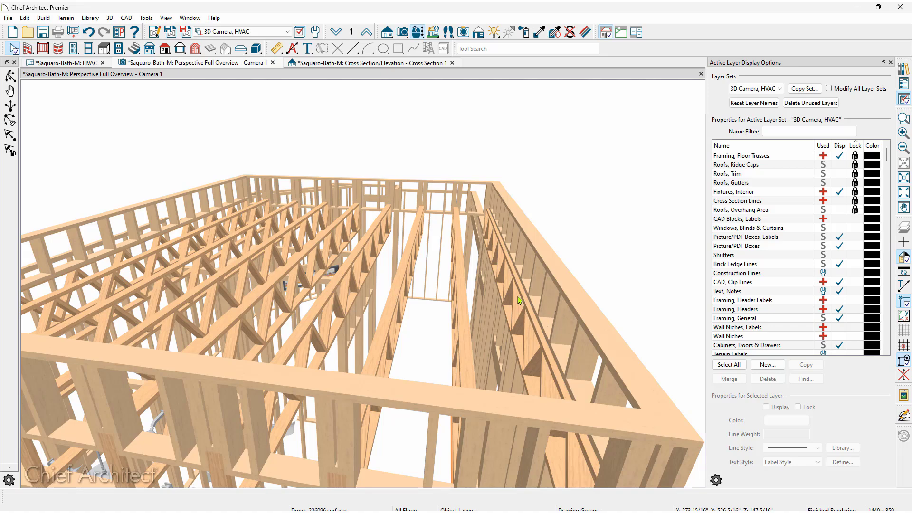
pyautogui.moveTo(518, 297); pyautogui.dragTo(477, 277, button='middle')
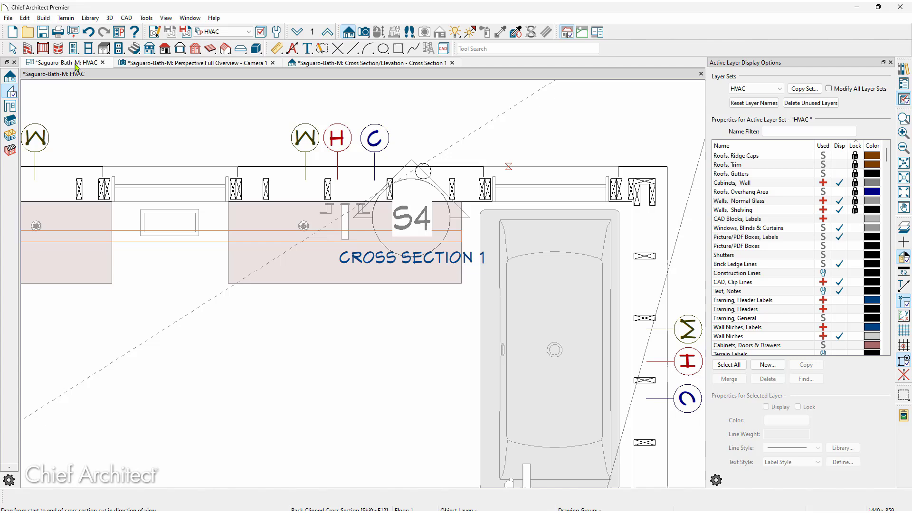
pyautogui.click(76, 63)
pyautogui.click(10, 76)
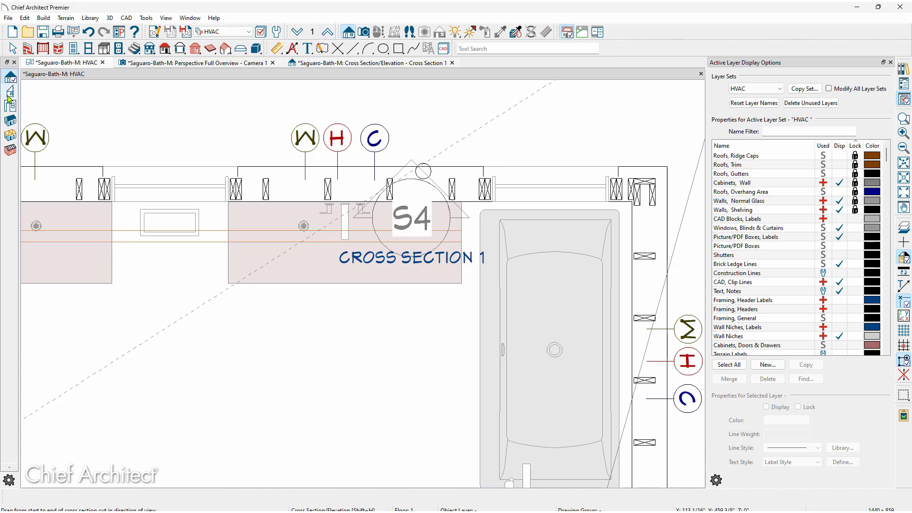
pyautogui.click(10, 94)
pyautogui.scroll(3, 454, 247)
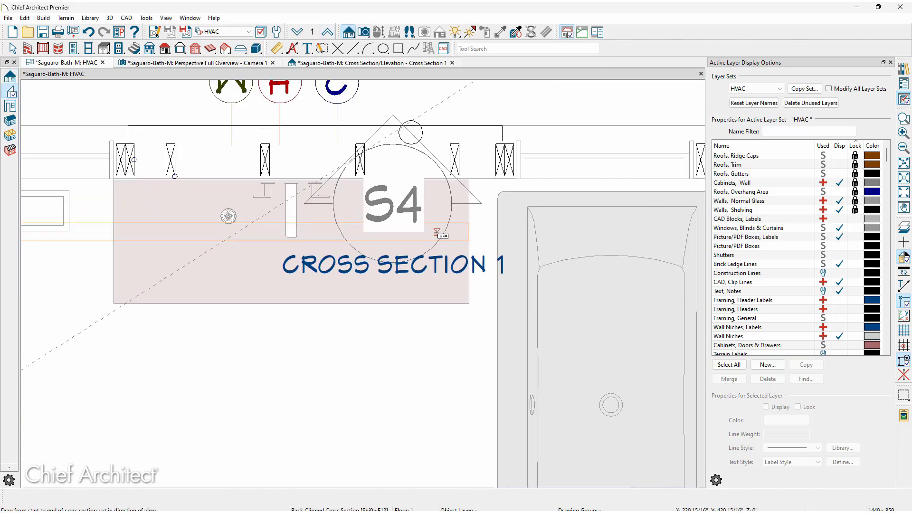
pyautogui.moveTo(436, 229); pyautogui.dragTo(364, 228)
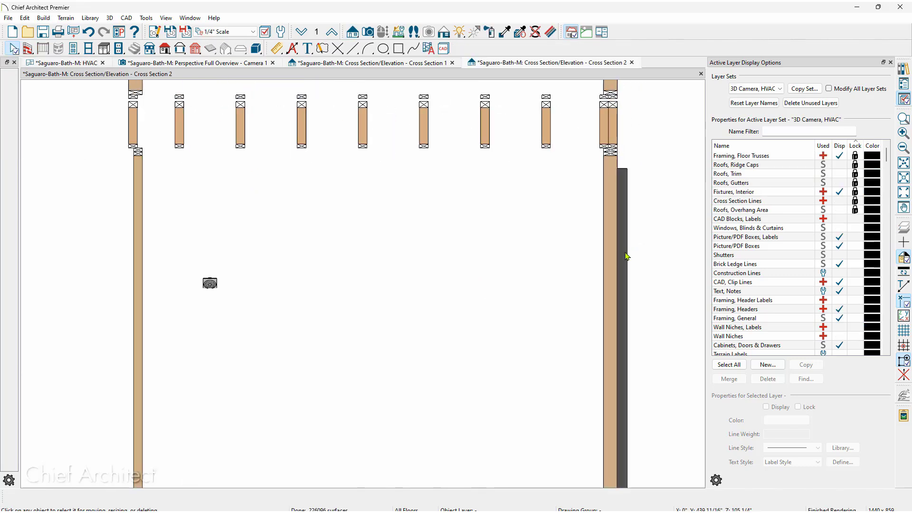
# - Move the black vent pipe sideways in the new cross section so it sits inside the window wall's stud framing
pyautogui.click(623, 259)
pyautogui.moveTo(621, 334); pyautogui.dragTo(610, 334)
pyautogui.scroll(5, 582, 206)
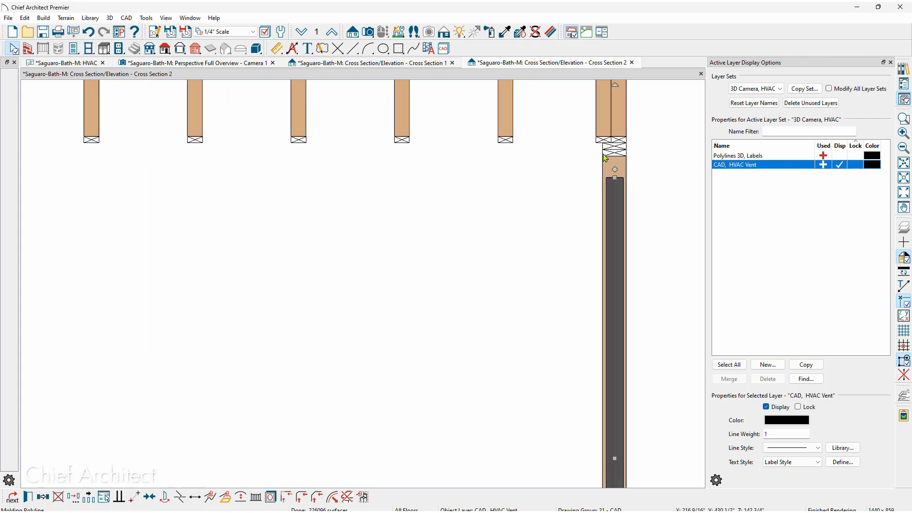
# - Extend the vent pipe up through the top plates, adding an angled segment inward and a vertical segment rising above the trusses
pyautogui.press('space')
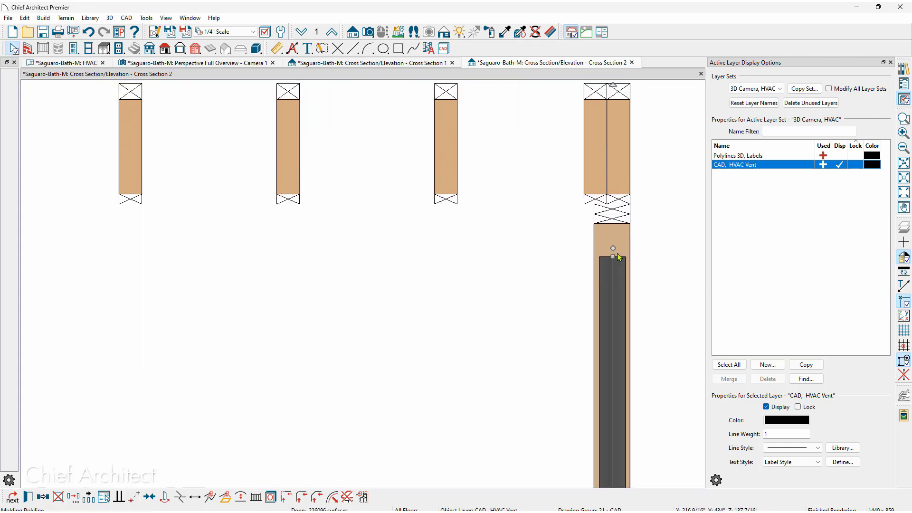
pyautogui.click(618, 195)
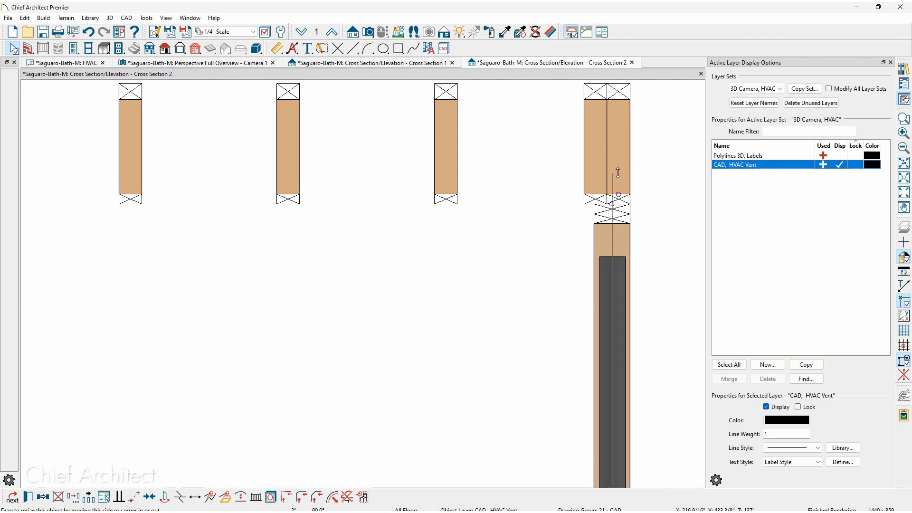
pyautogui.moveTo(618, 172); pyautogui.dragTo(538, 135)
pyautogui.moveTo(532, 147); pyautogui.dragTo(533, 300, button='middle')
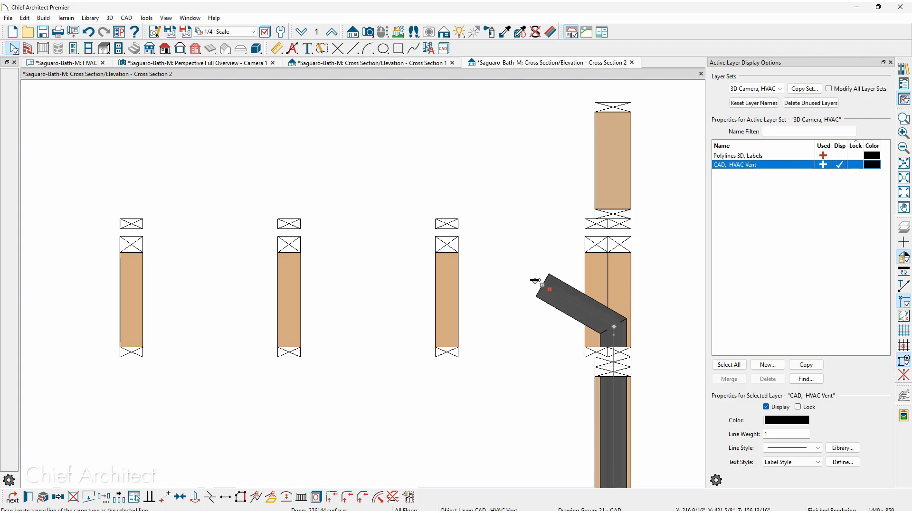
pyautogui.moveTo(535, 281); pyautogui.dragTo(543, 157)
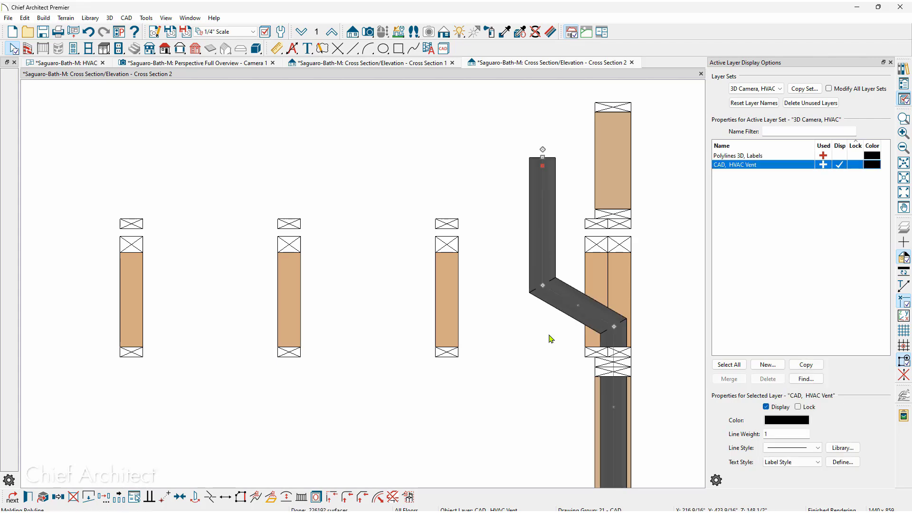
pyautogui.click(551, 338)
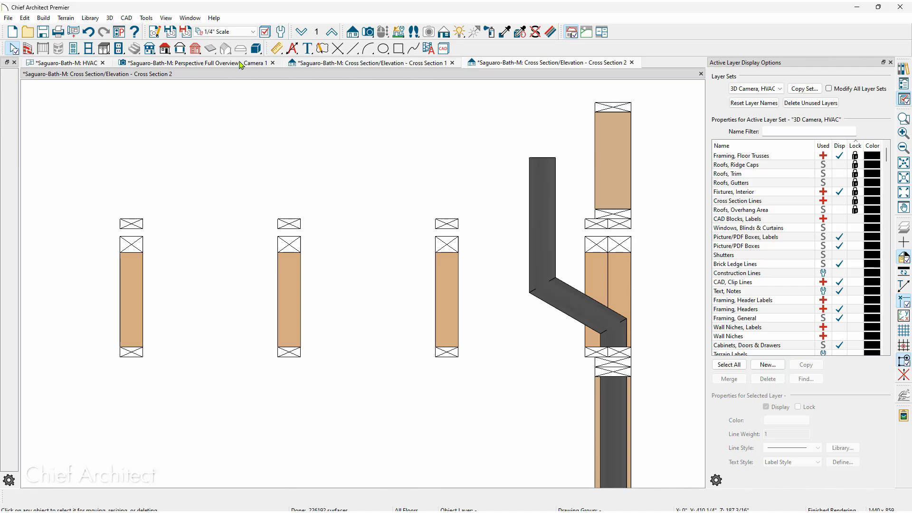
# - Examine the extended vent pipe among the wall framing and trusses in the perspective overview
pyautogui.click(242, 62)
pyautogui.moveTo(308, 253)
pyautogui.mouseDown(button='middle')
pyautogui.moveTo(311, 261)
pyautogui.moveTo(257, 211)
pyautogui.moveTo(319, 256)
pyautogui.mouseUp(button='middle')
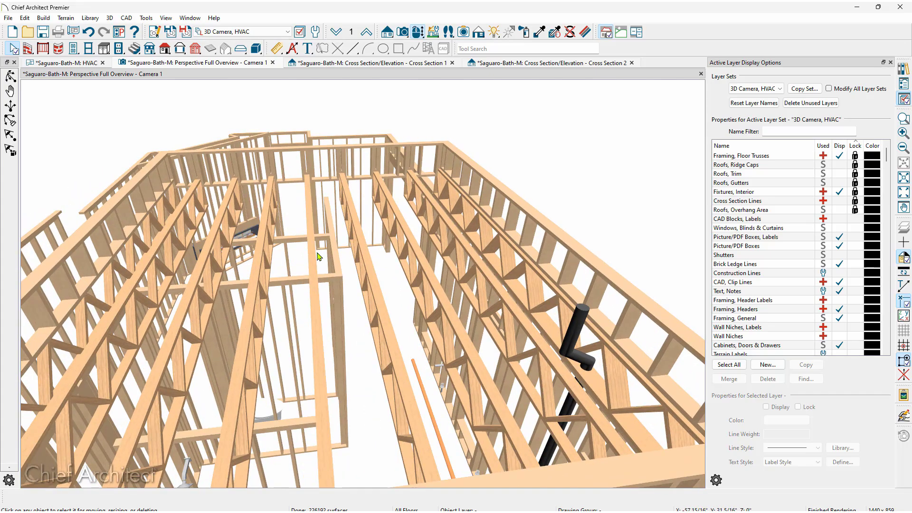
pyautogui.moveTo(426, 310); pyautogui.dragTo(342, 336, button='middle')
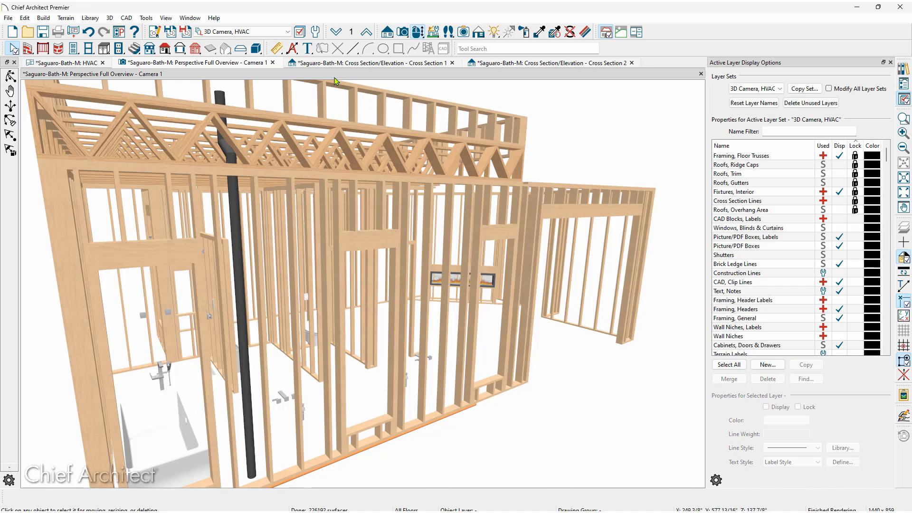
pyautogui.moveTo(327, 121); pyautogui.dragTo(355, 169, button='middle')
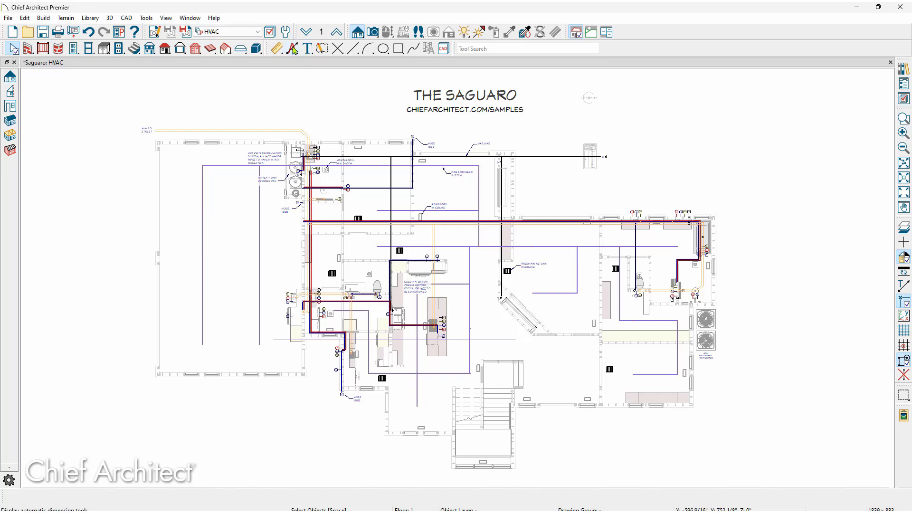
# - In the Saguaro plan's camera defaults, set the Orthographic Floor Overview layer set to "3D Camera, HVAC"
pyautogui.click(285, 32)
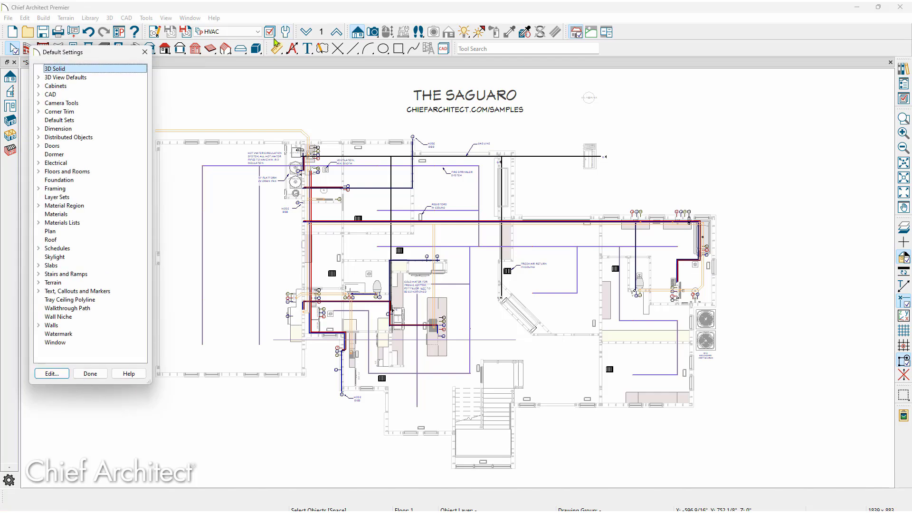
pyautogui.click(39, 105)
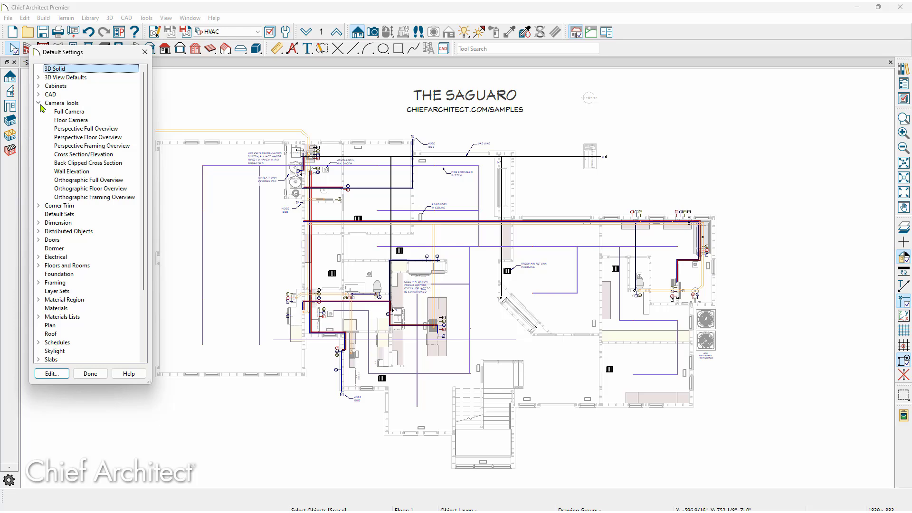
pyautogui.click(117, 189)
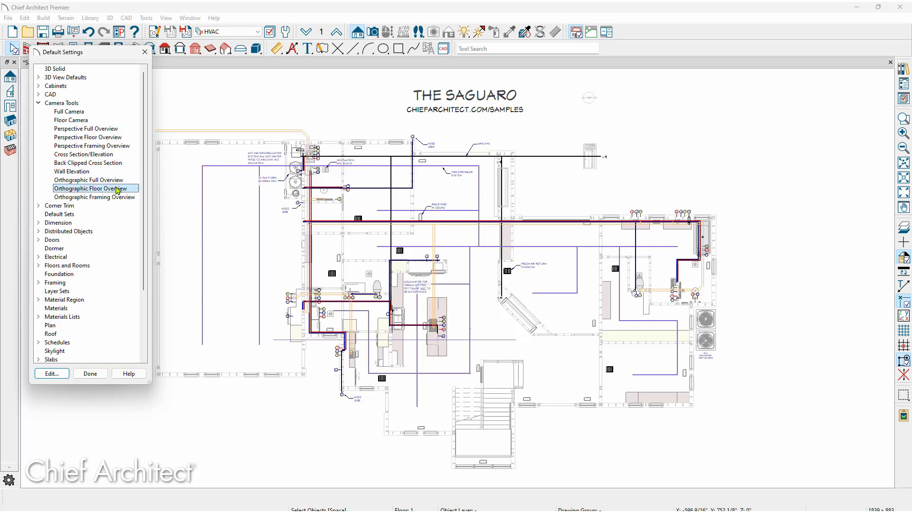
pyautogui.doubleClick(117, 189)
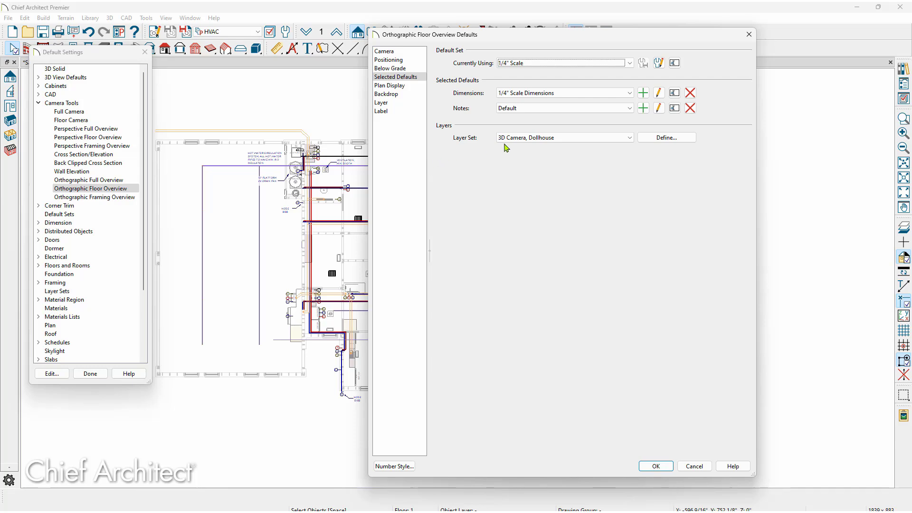
pyautogui.click(613, 138)
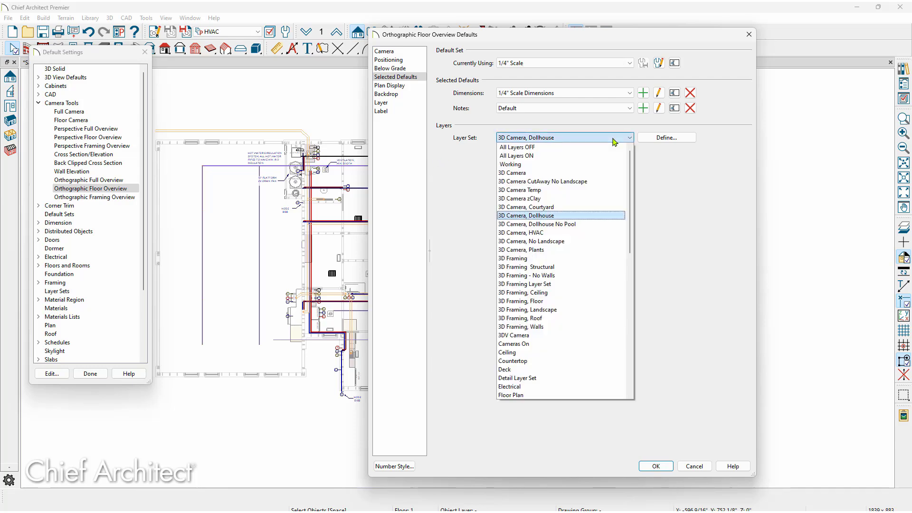
pyautogui.click(565, 233)
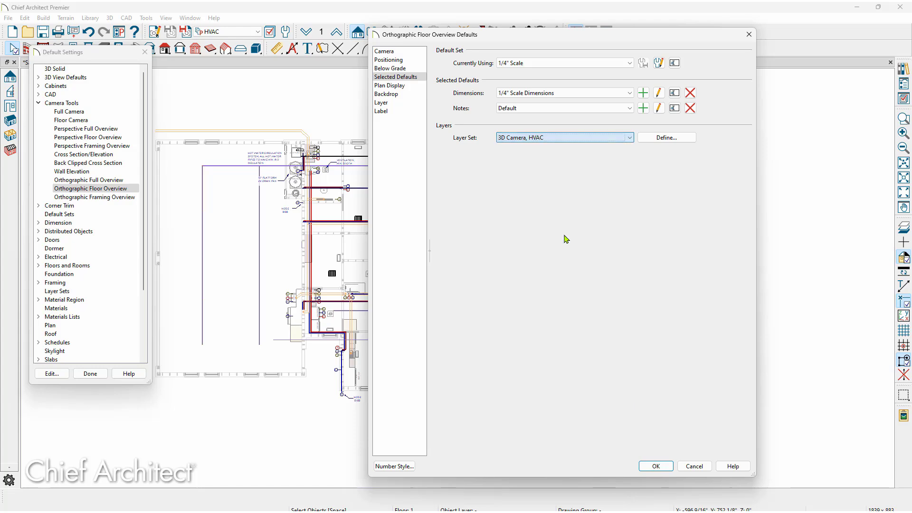
pyautogui.click(653, 467)
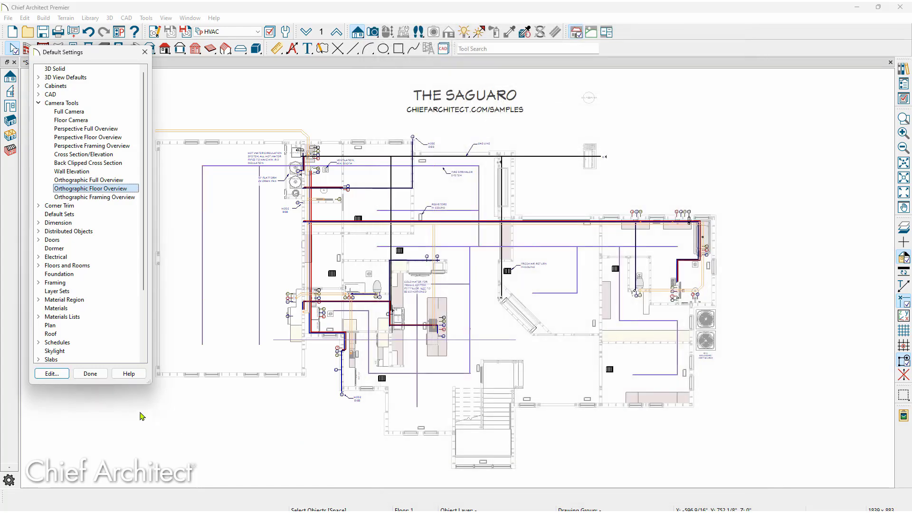
pyautogui.click(90, 375)
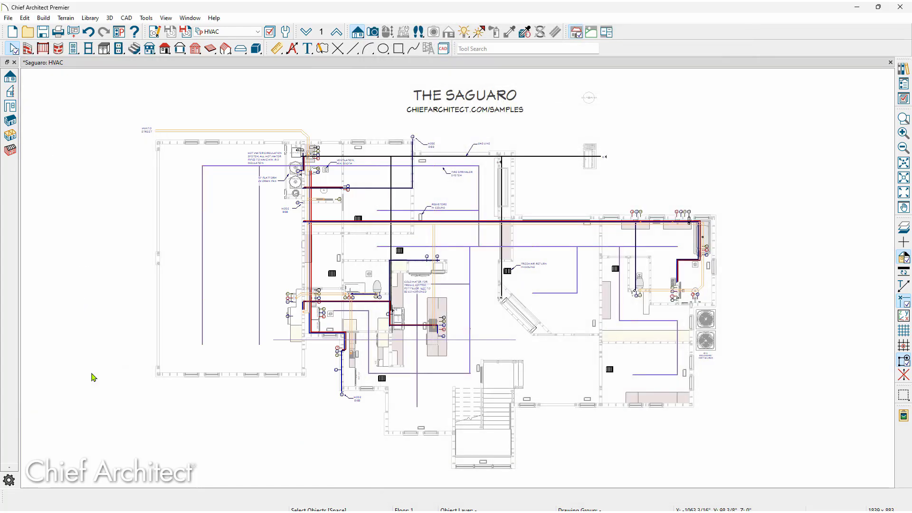
# - Create an orthographic floor overview of Floor 1 showing the whole-house piping above the foundation walls
pyautogui.click(10, 137)
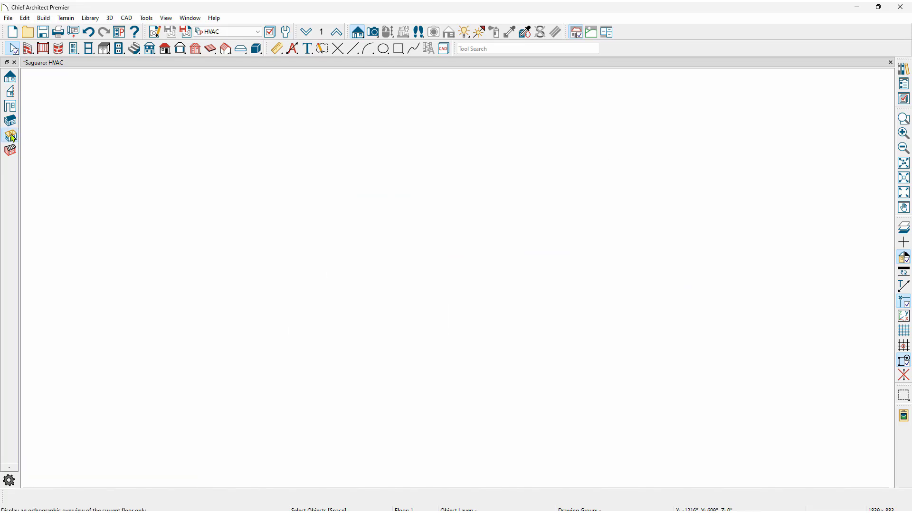
pyautogui.click(10, 136)
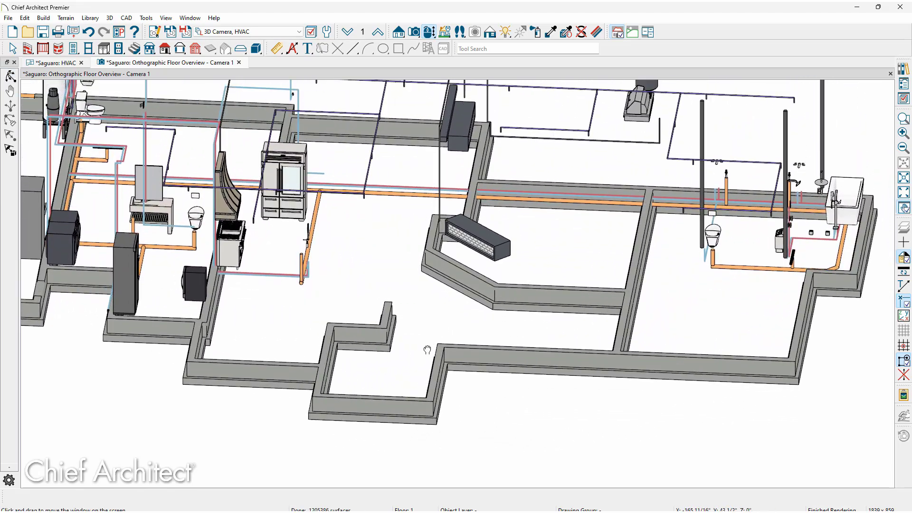
pyautogui.moveTo(423, 354); pyautogui.dragTo(417, 391, button='middle')
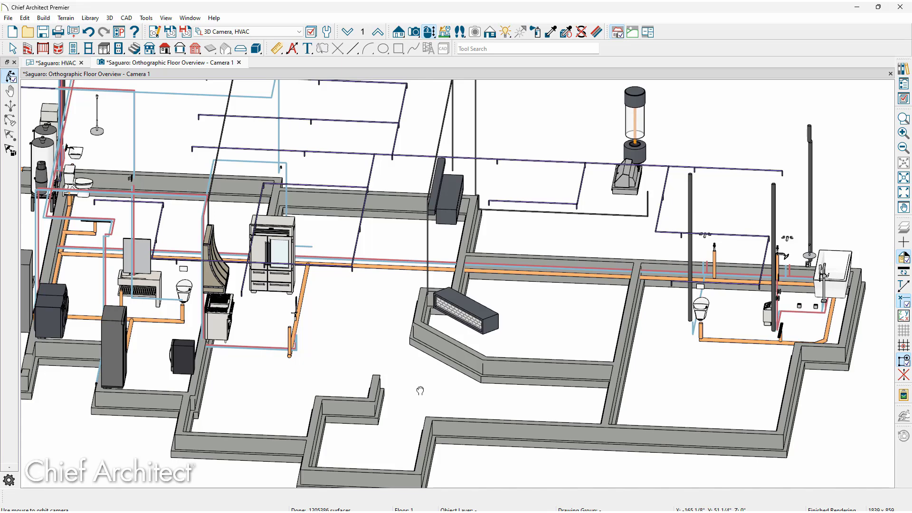
pyautogui.scroll(-2, 420, 391)
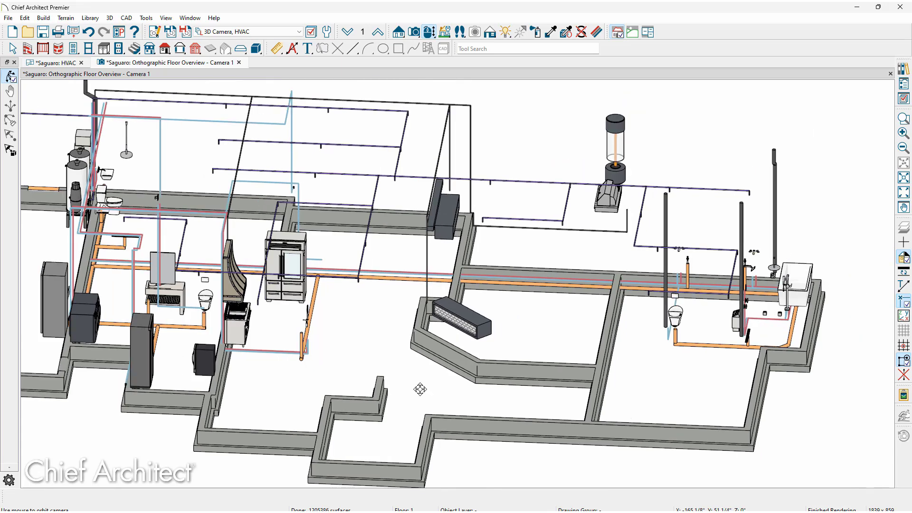